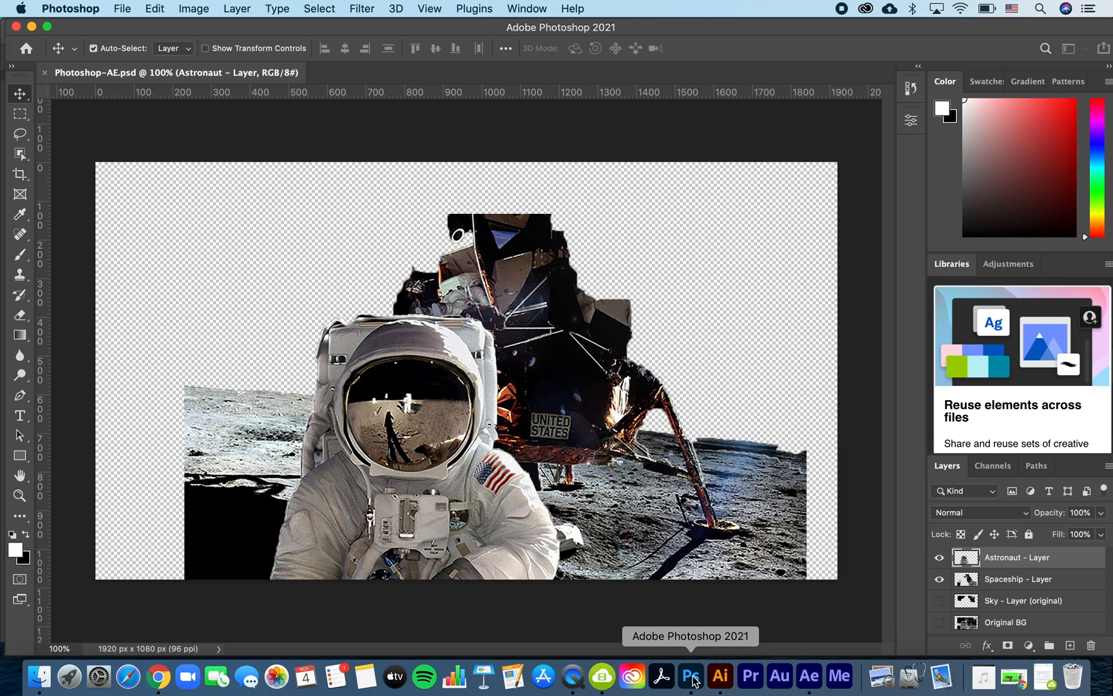
# - Inspect the canvas size and image size settings of Photoshop-AE.psd without changing them
pyautogui.click(194, 9)
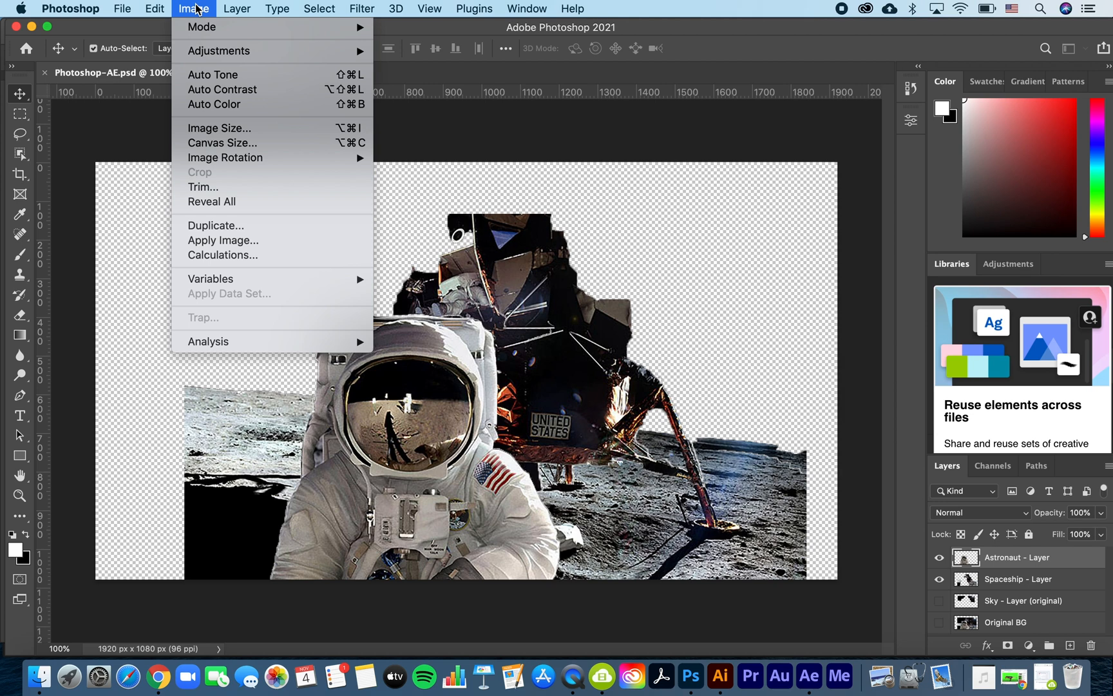
pyautogui.click(219, 143)
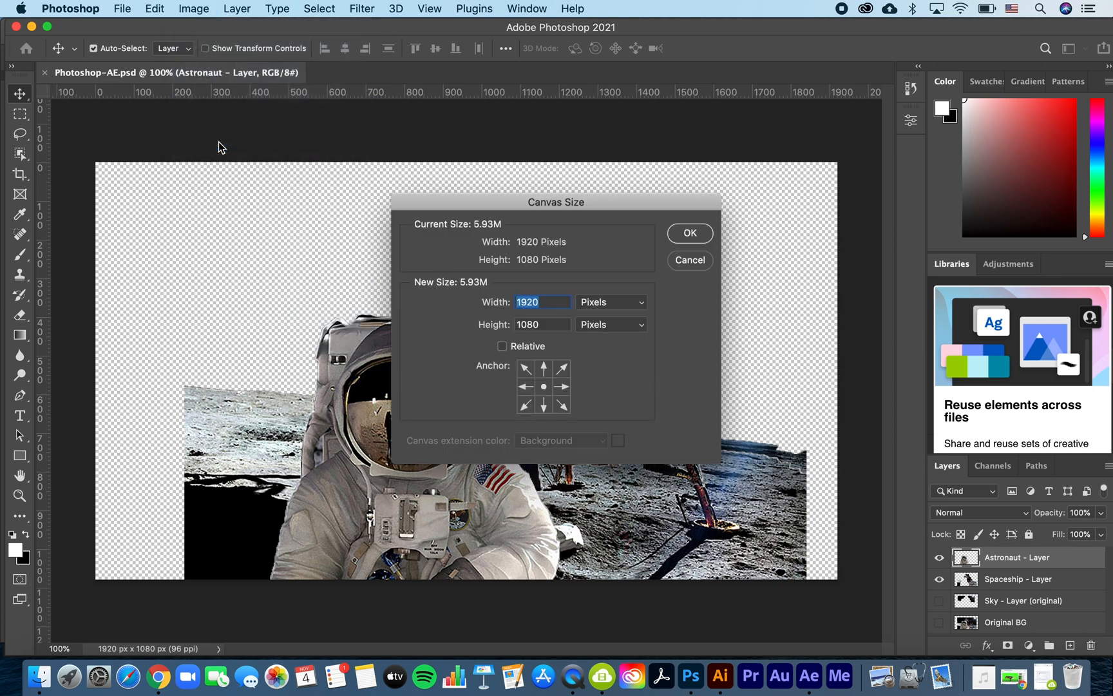
pyautogui.press('Escape')
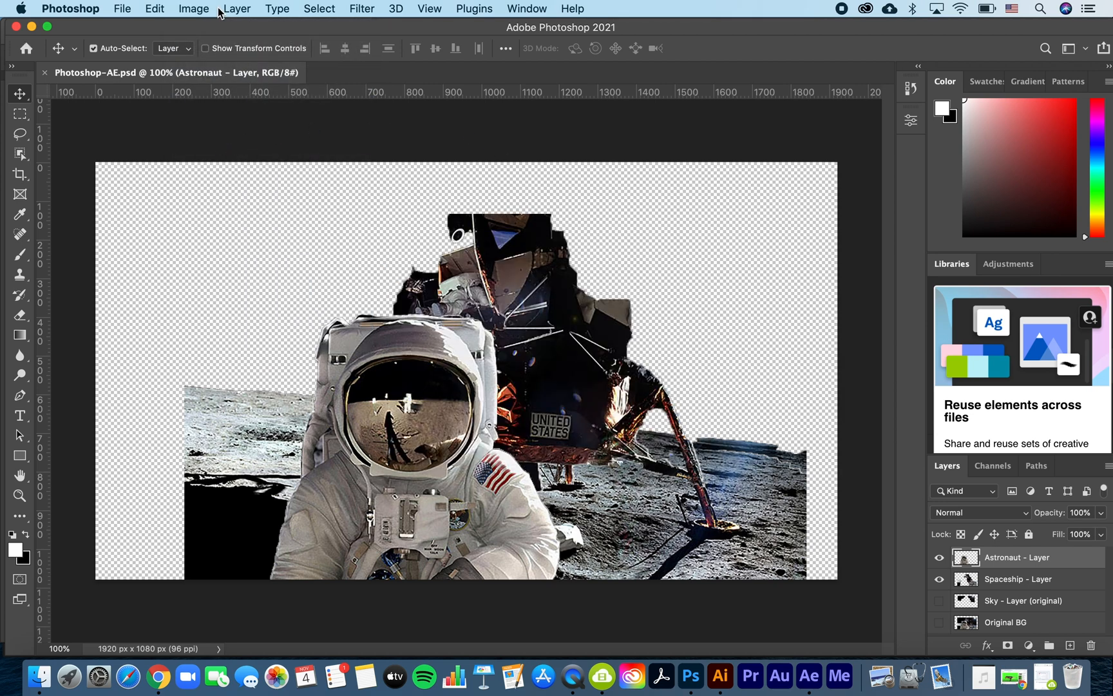
pyautogui.click(203, 9)
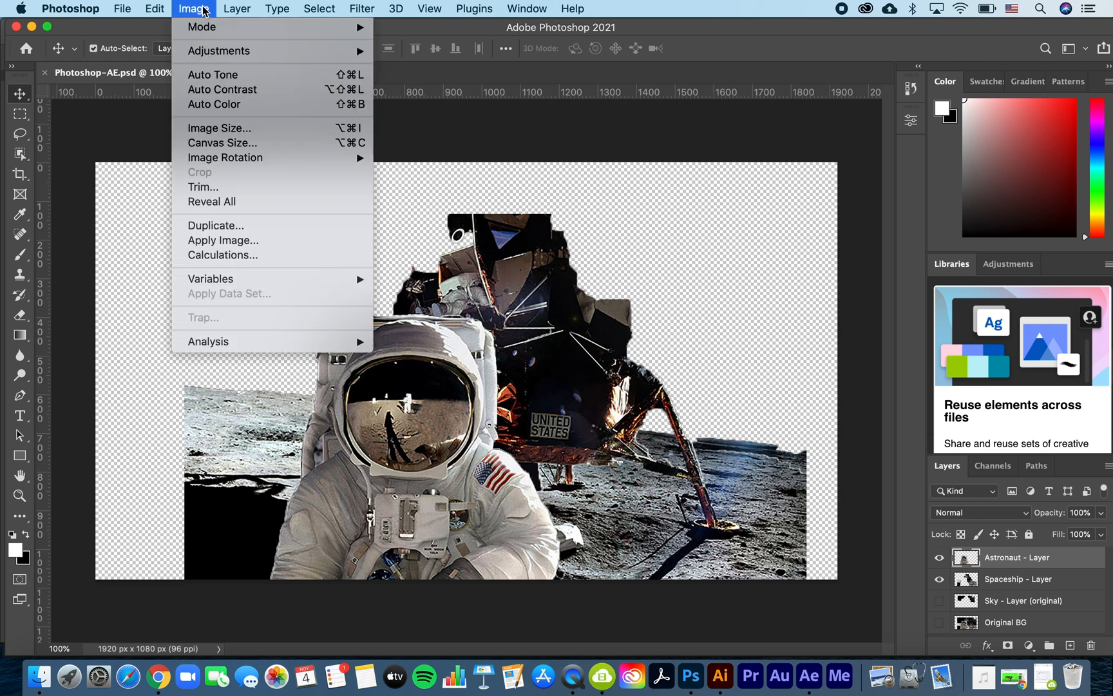
pyautogui.click(213, 130)
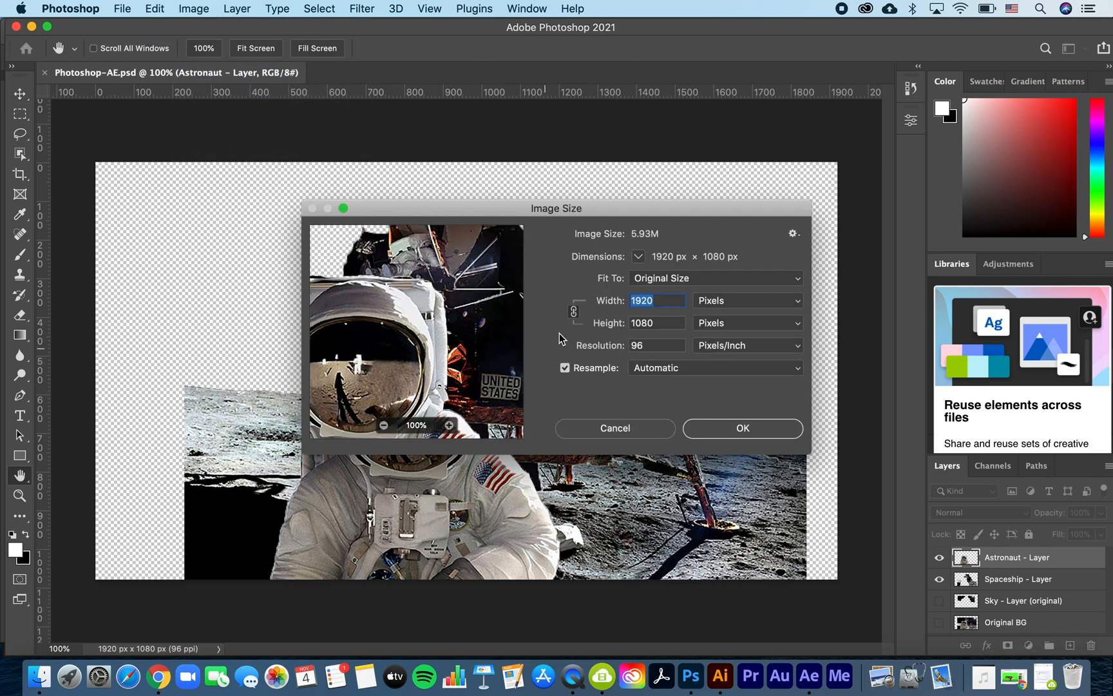
pyautogui.click(606, 430)
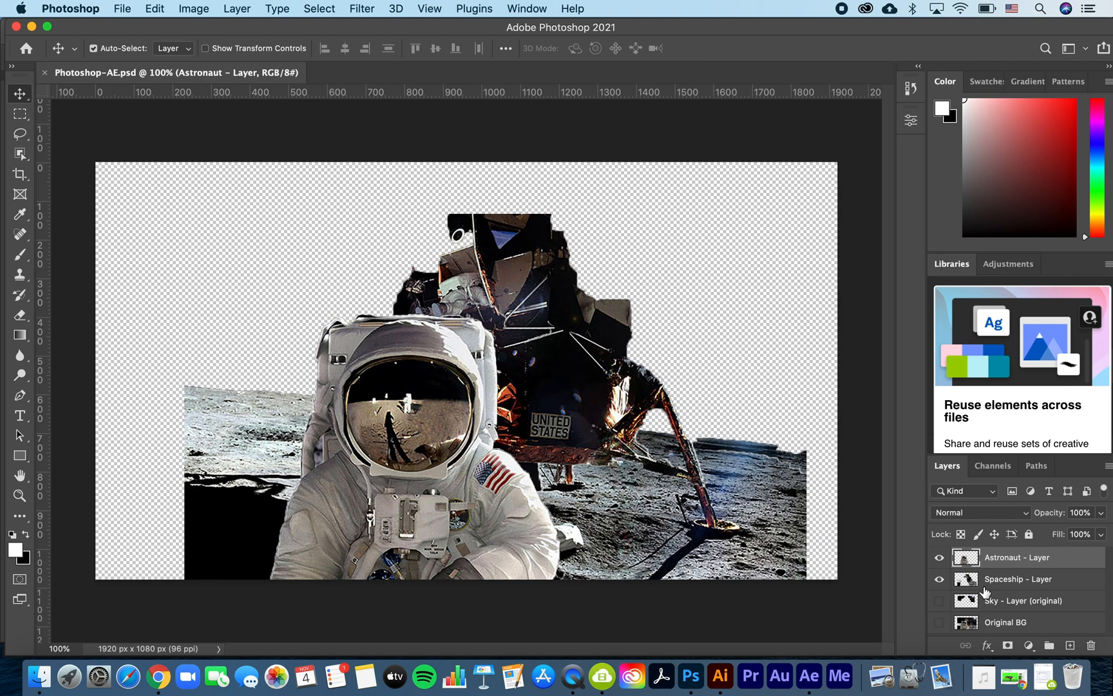
# - Open the Save As options for Photoshop-AE.psd to review its format and layer settings
pyautogui.click(123, 9)
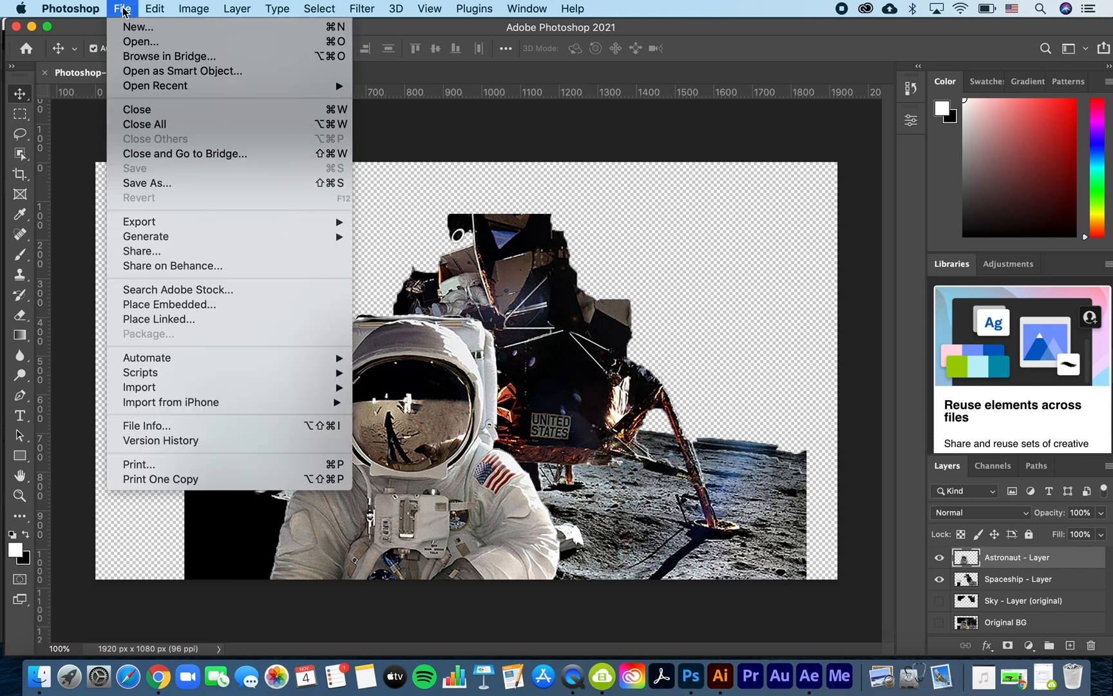
pyautogui.click(128, 183)
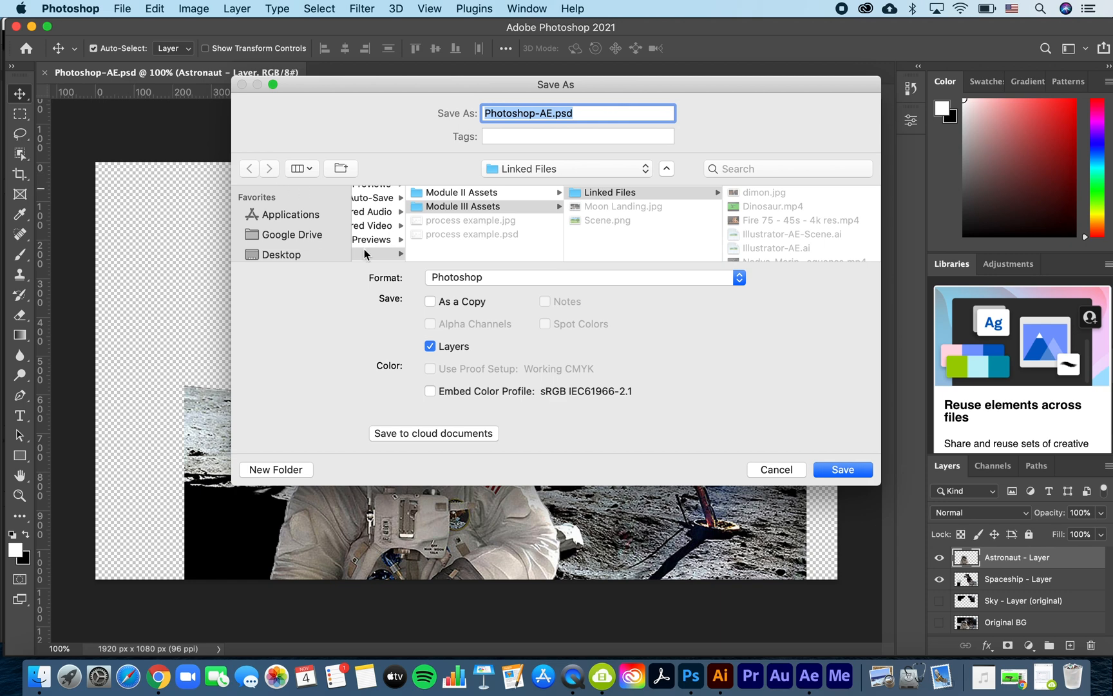
# - Switch to After Effects and import Photoshop-AE.psd as Composition - Retain Layer Sizes with Editable Layer Styles
pyautogui.click(811, 677)
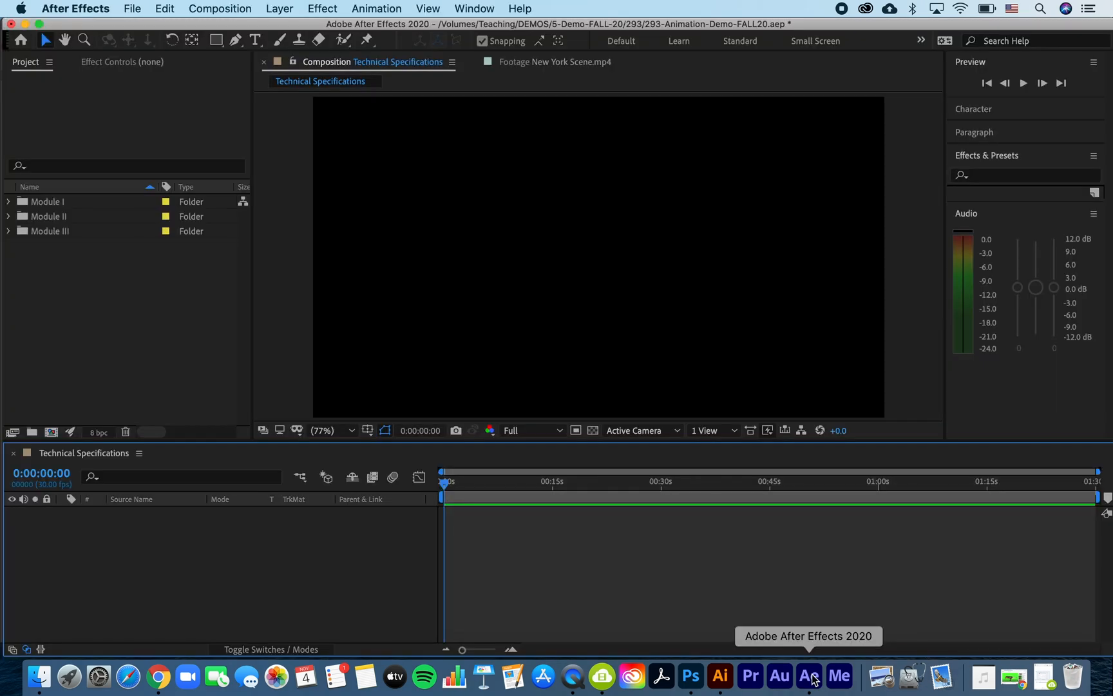
pyautogui.click(127, 12)
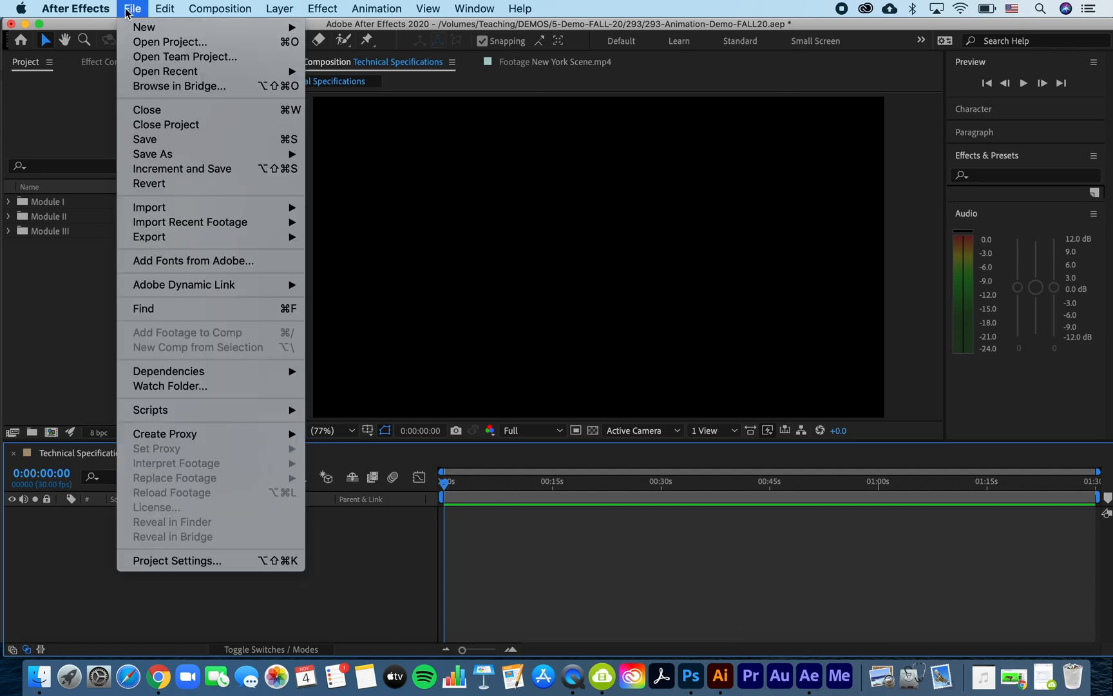
pyautogui.moveTo(166, 208)
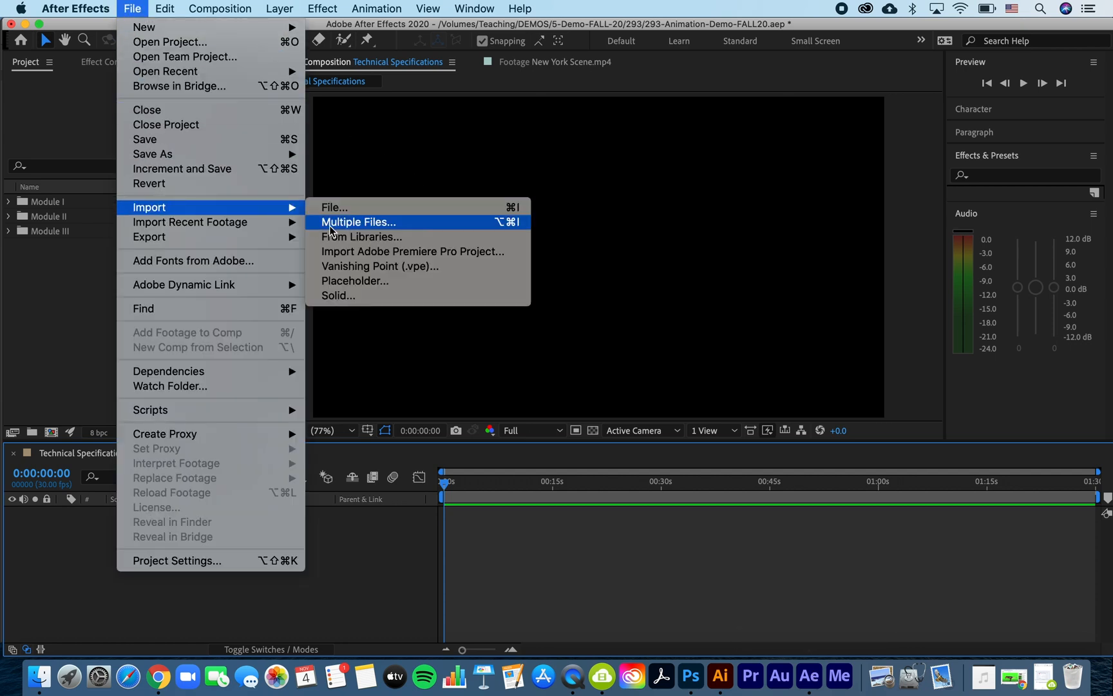
pyautogui.click(348, 209)
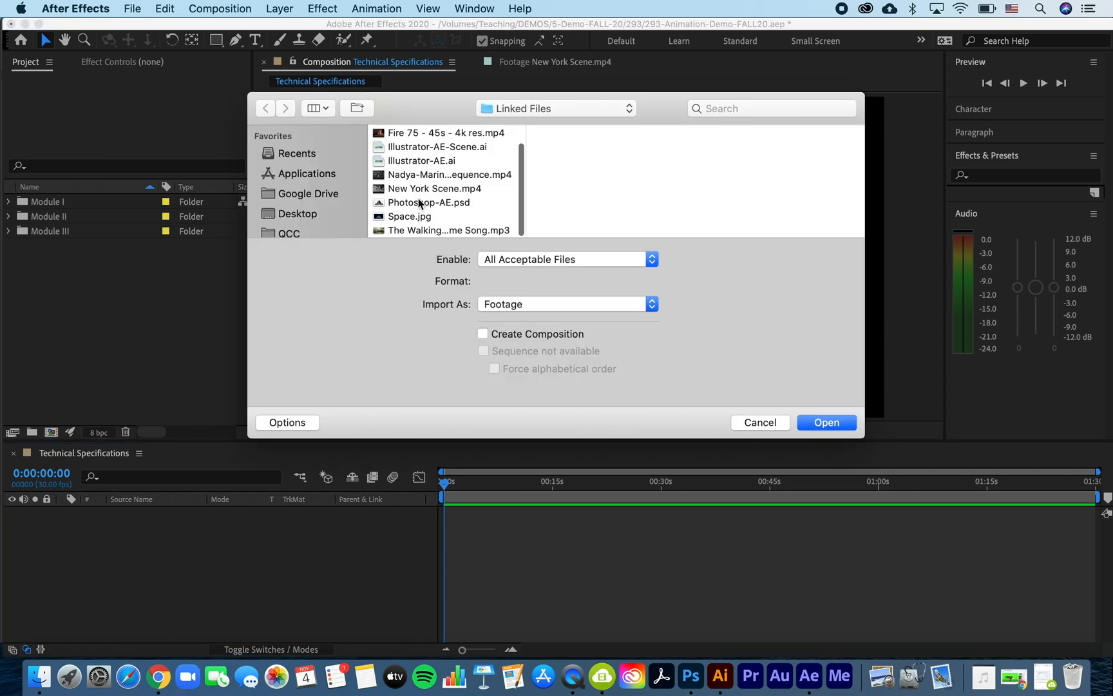
pyautogui.click(419, 204)
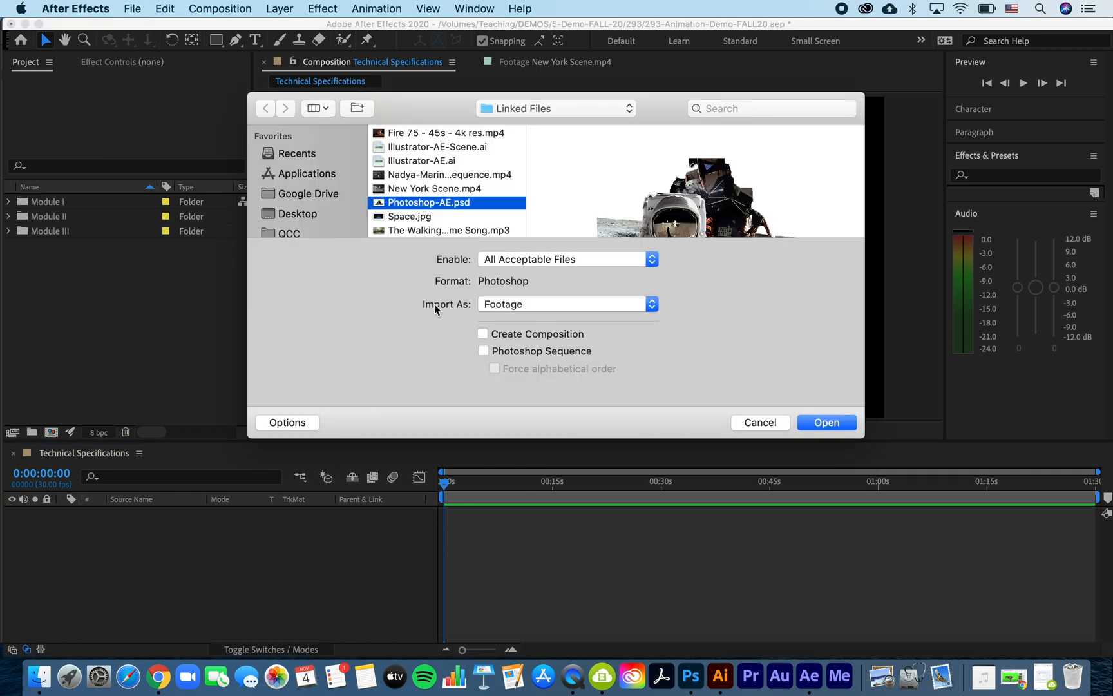
pyautogui.click(533, 305)
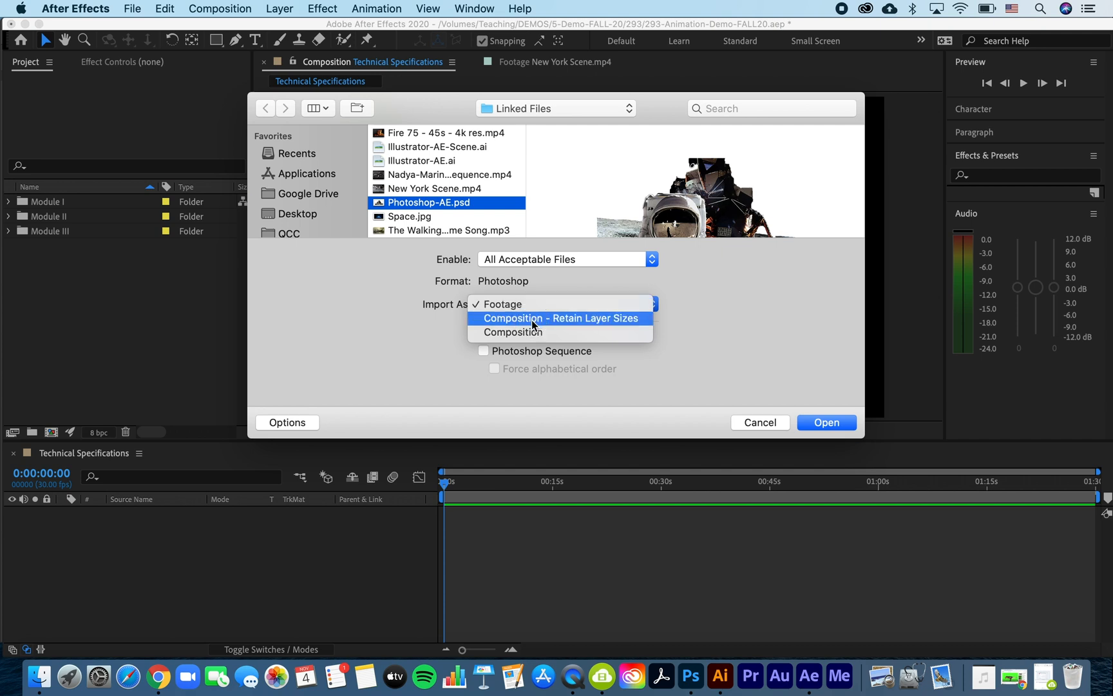
pyautogui.click(533, 318)
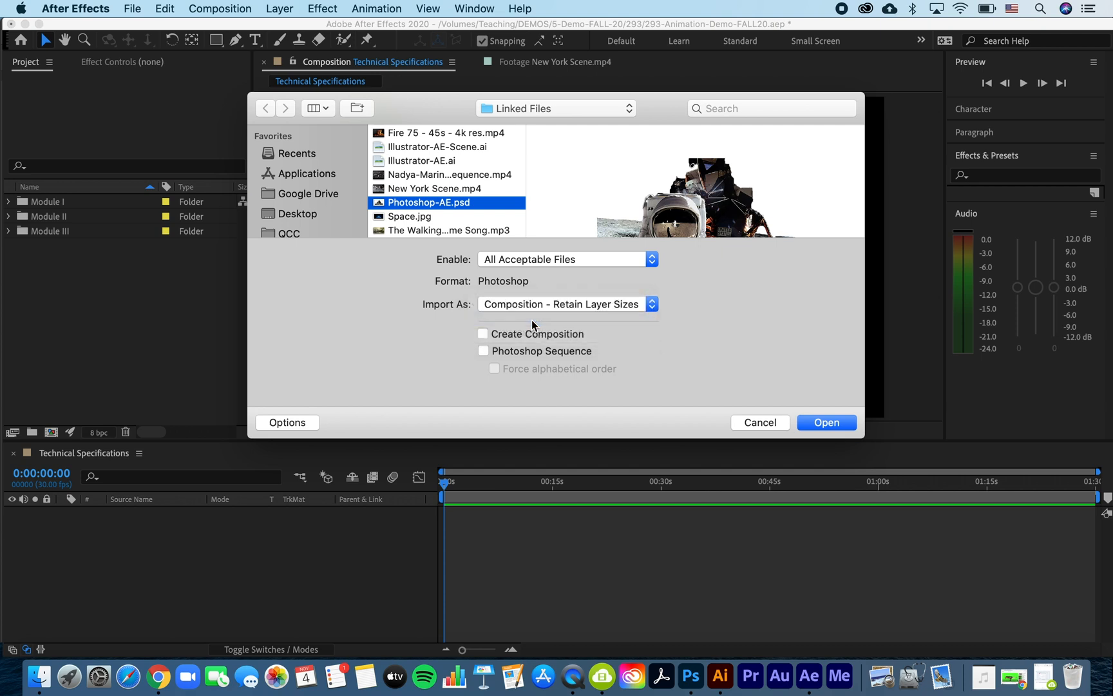
pyautogui.click(826, 423)
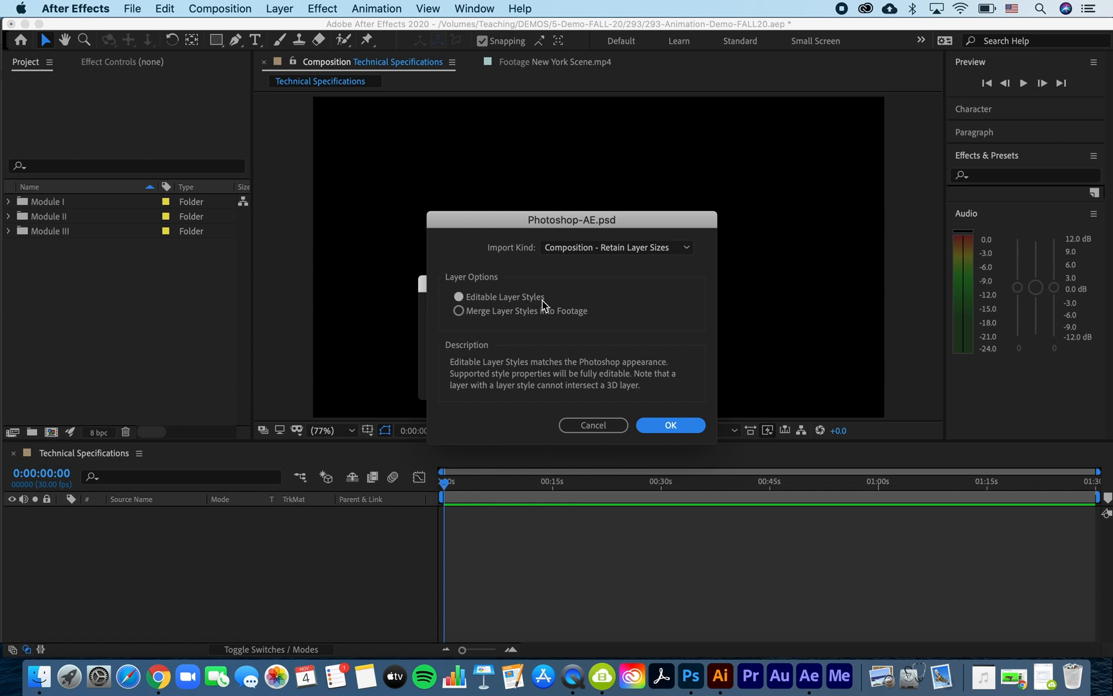
pyautogui.click(681, 427)
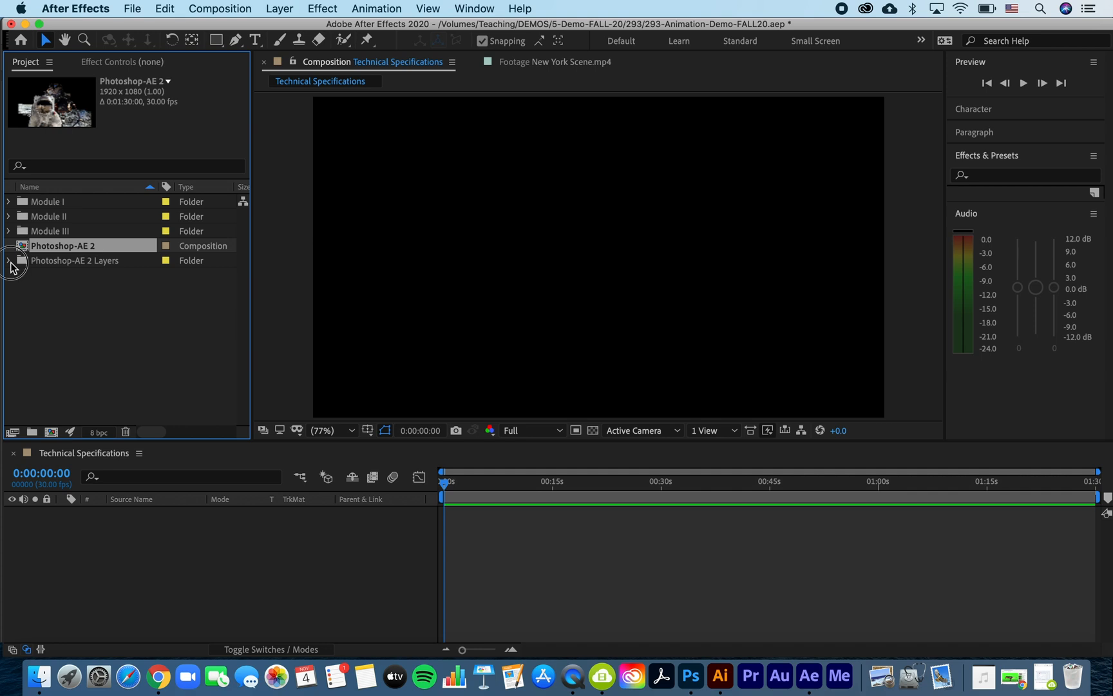
# - Expand the imported Photoshop layers folder and open the Photoshop-AE 2 composition to view its layers
pyautogui.click(9, 261)
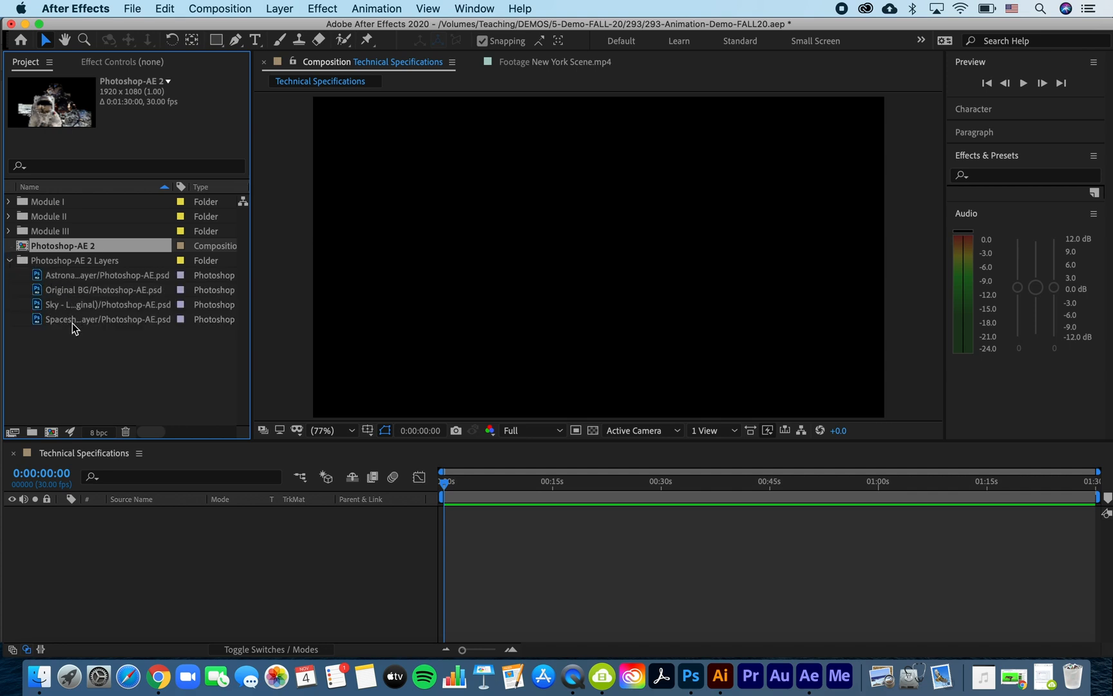
pyautogui.doubleClick(21, 248)
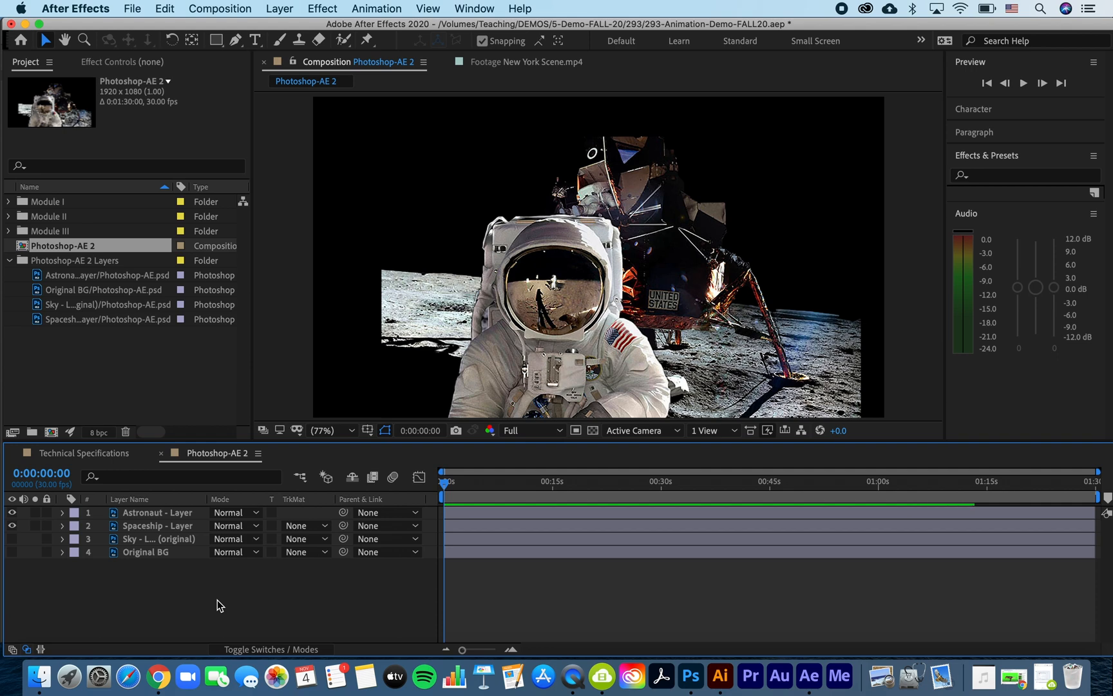
# - Switch to Illustrator and open artboard editing from the document setup to check the artboard dimensions of Illustrator-AE-Scene.ai
pyautogui.click(720, 677)
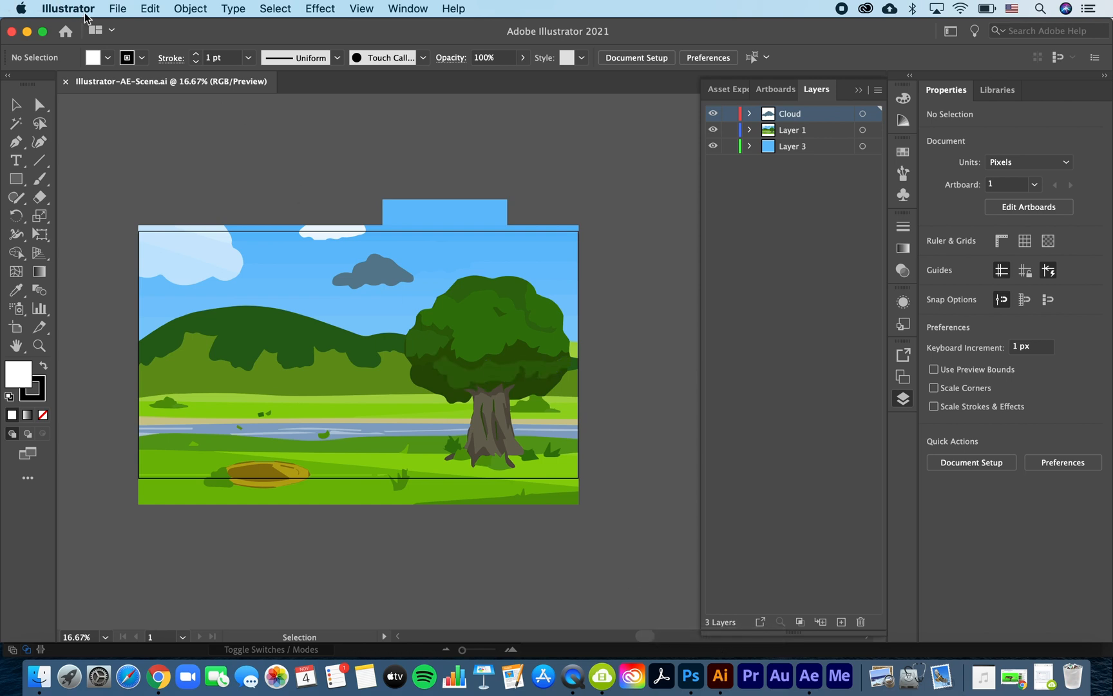
pyautogui.click(119, 12)
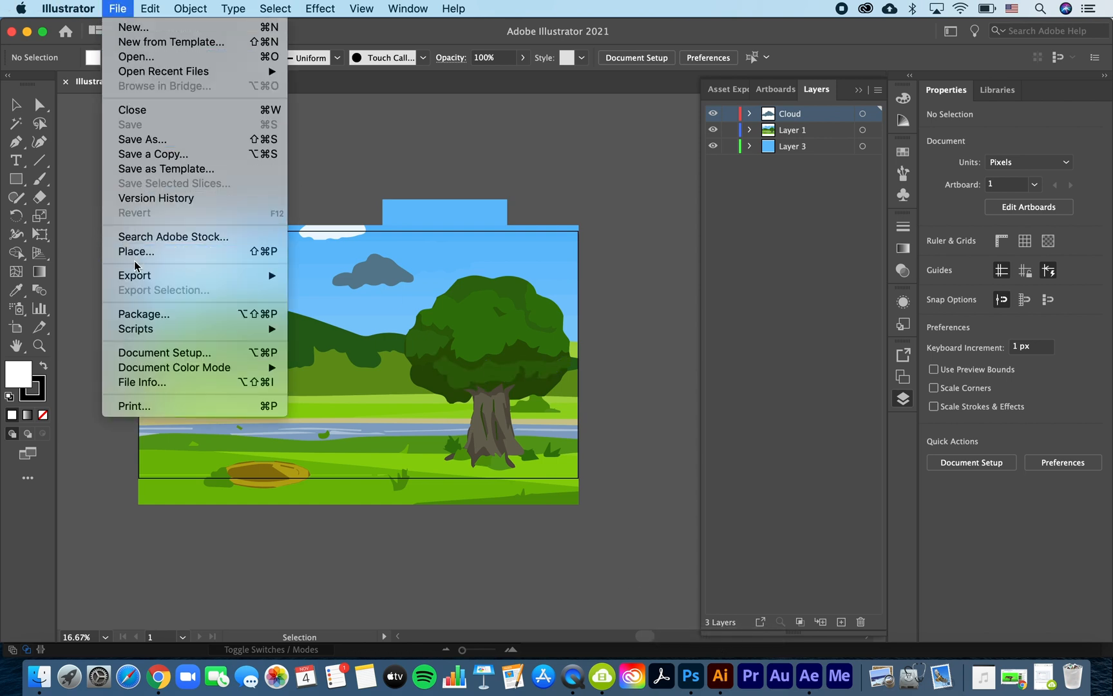
pyautogui.click(155, 351)
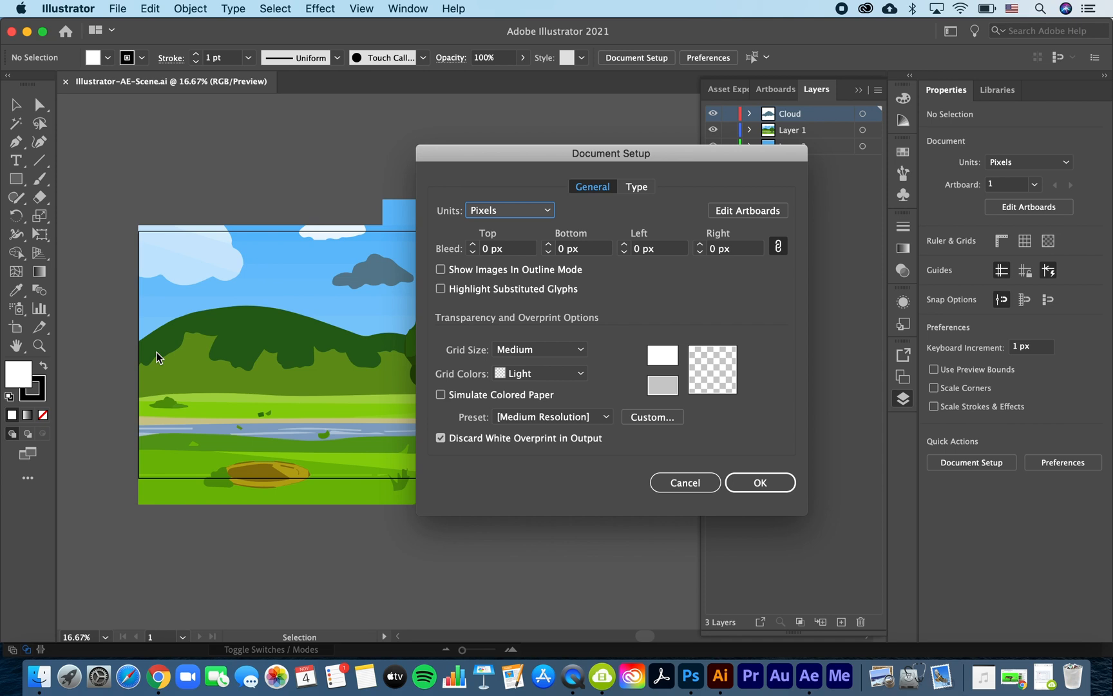
pyautogui.click(778, 218)
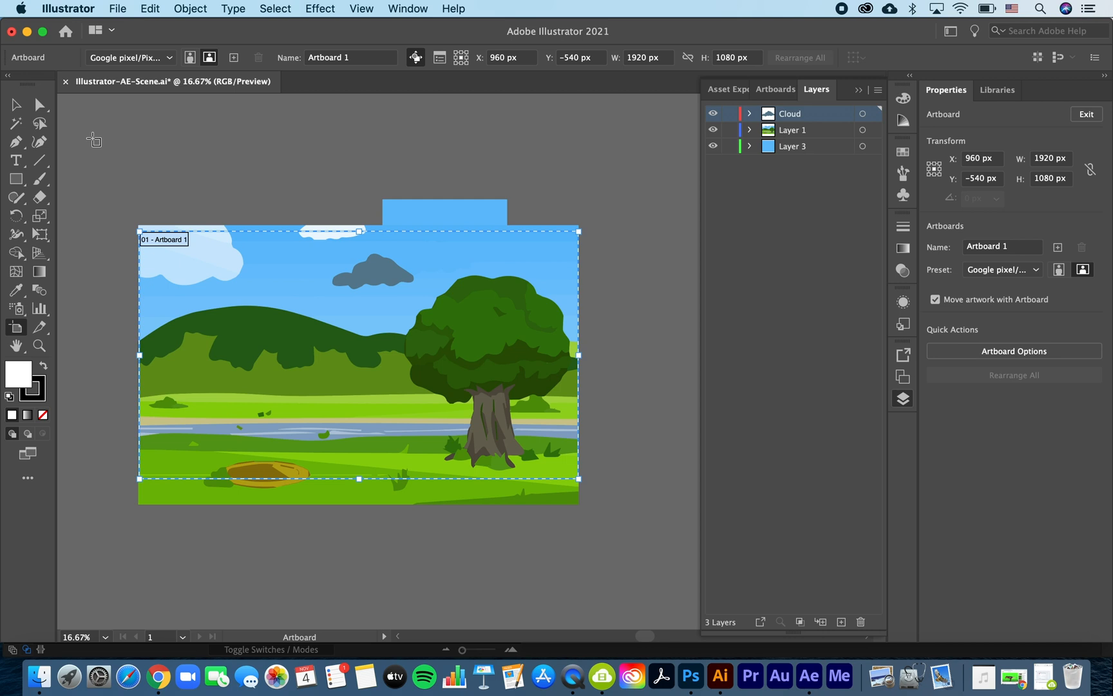
# - Open the Save As options for Illustrator-AE-Scene.ai to review its file format
pyautogui.click(118, 8)
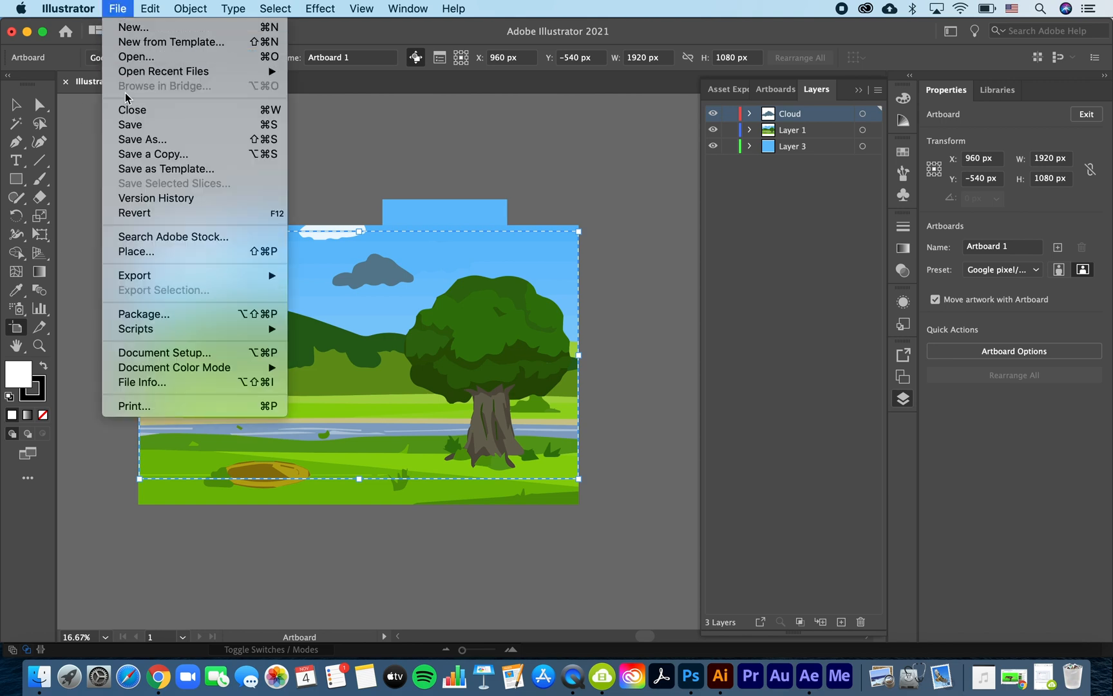
pyautogui.click(136, 140)
pyautogui.press('super+a')
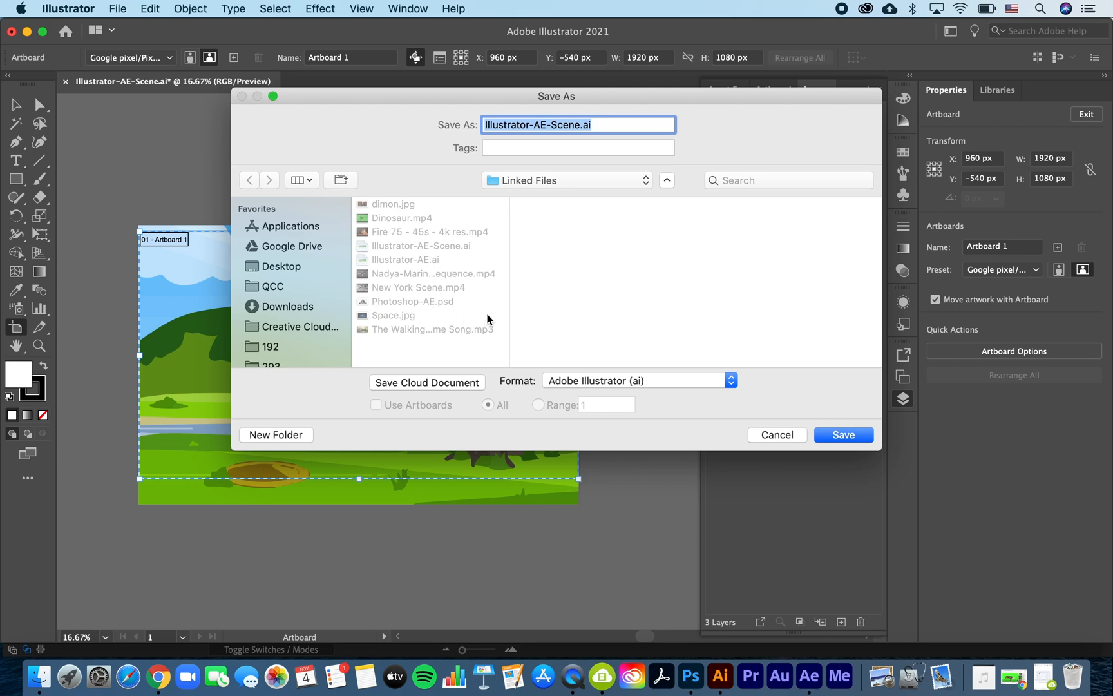
# - Switch to After Effects and import Illustrator-AE.ai as Composition - Retain Layer Sizes with Create Composition enabled
pyautogui.click(809, 675)
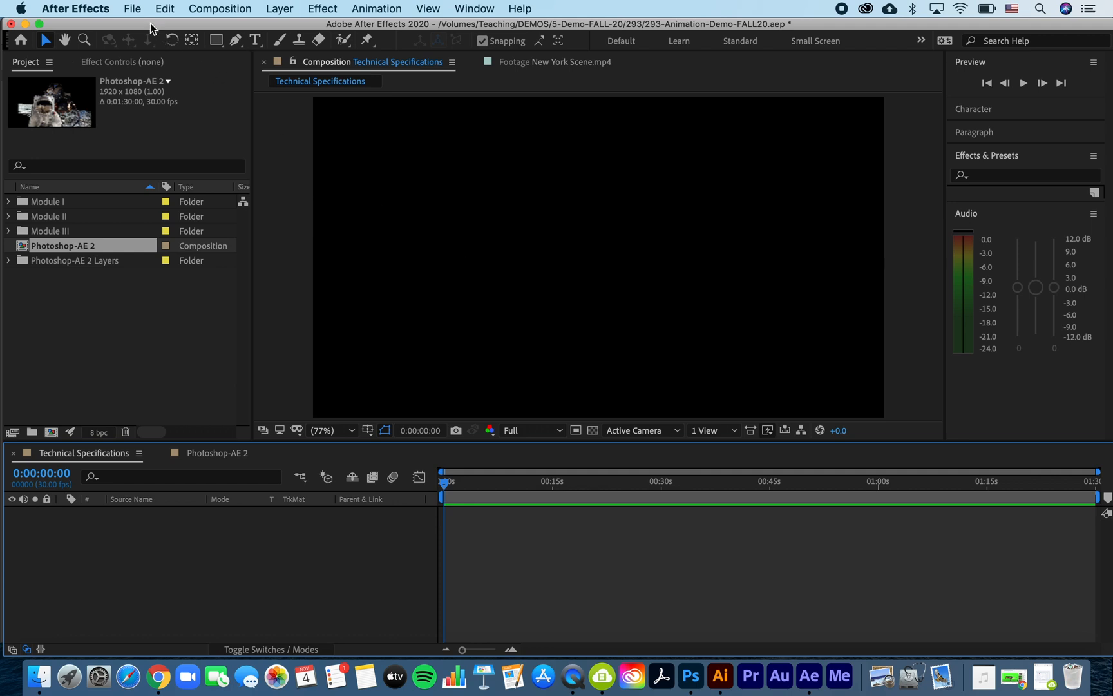
pyautogui.click(135, 11)
pyautogui.moveTo(154, 206)
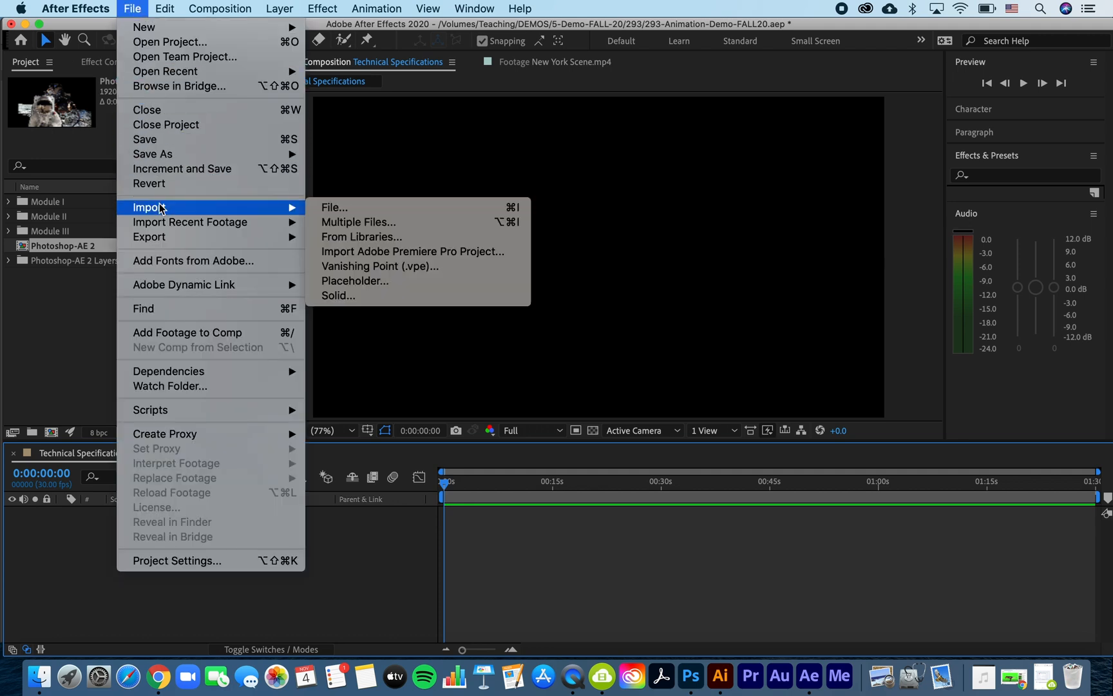
pyautogui.click(351, 208)
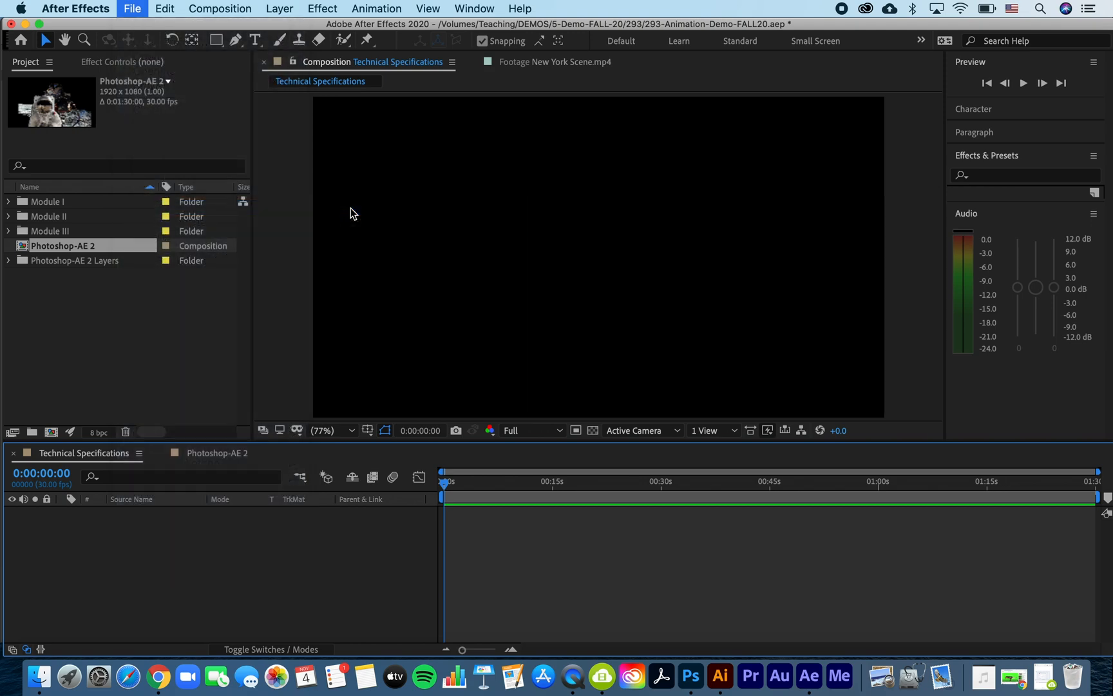
pyautogui.click(444, 188)
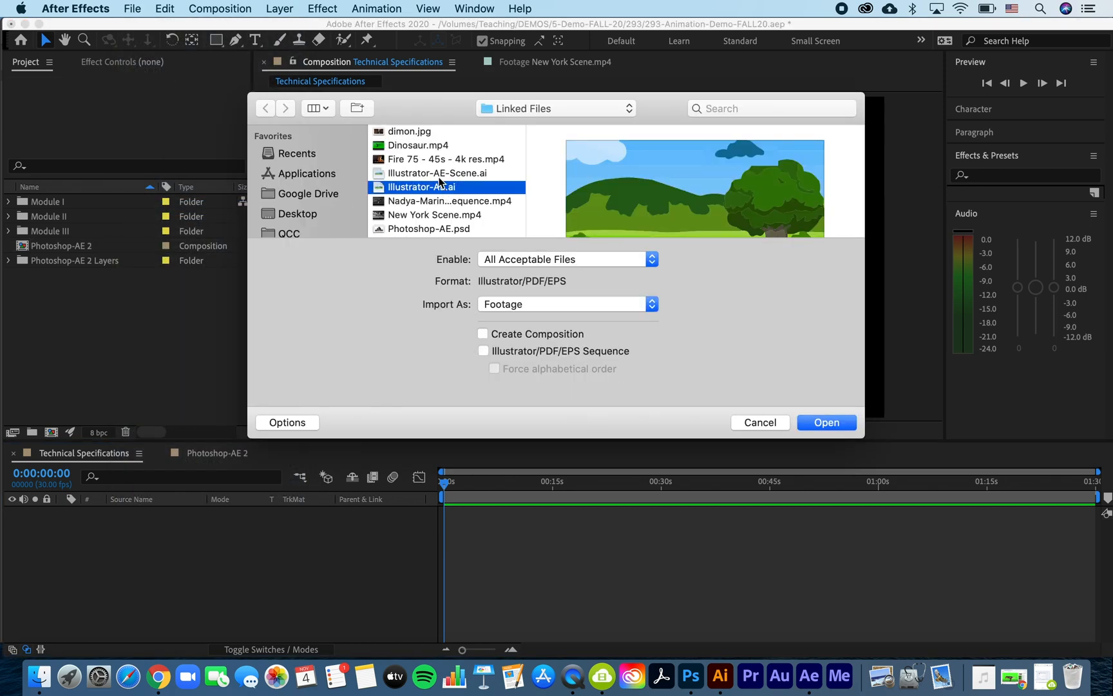
pyautogui.click(515, 303)
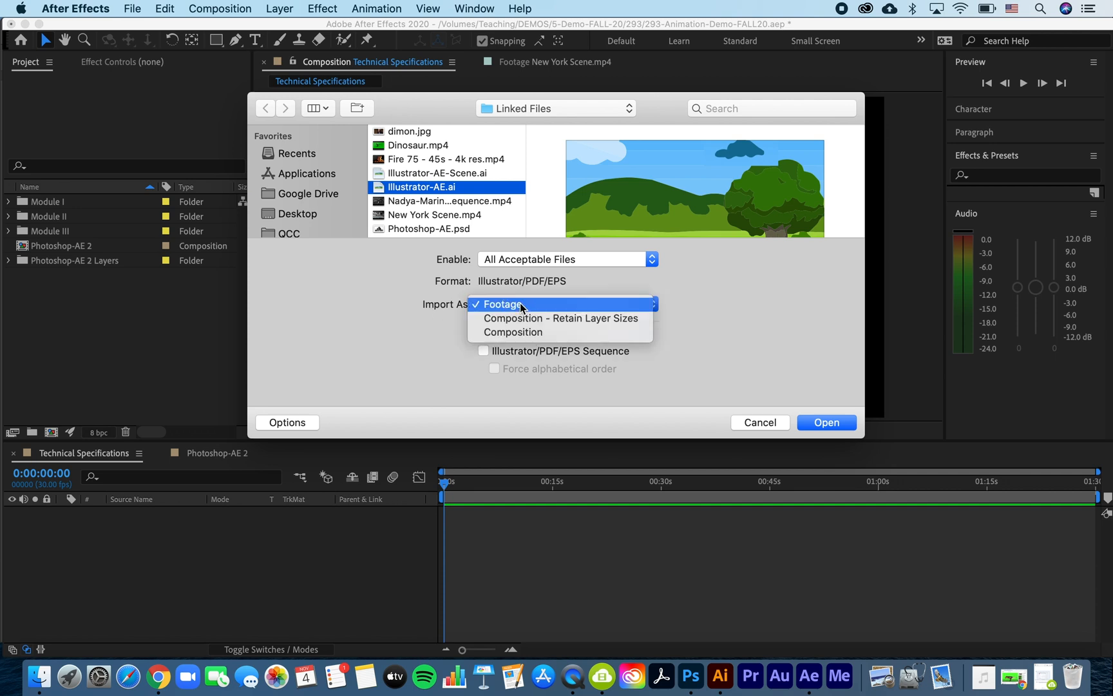
pyautogui.click(525, 318)
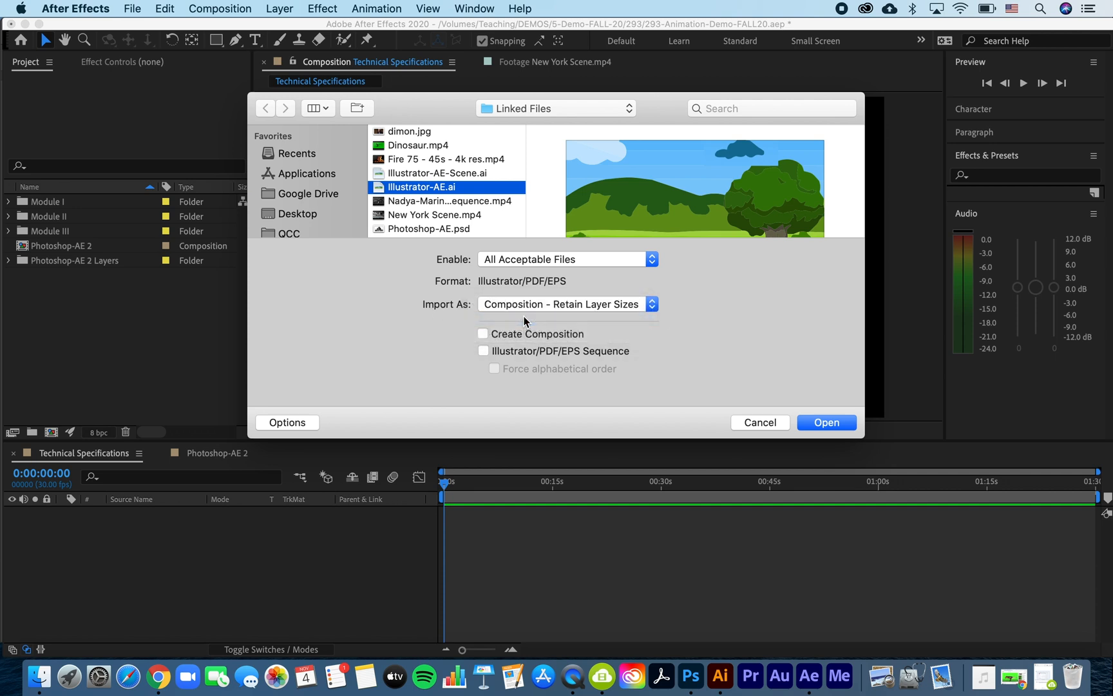
pyautogui.click(482, 334)
pyautogui.click(827, 424)
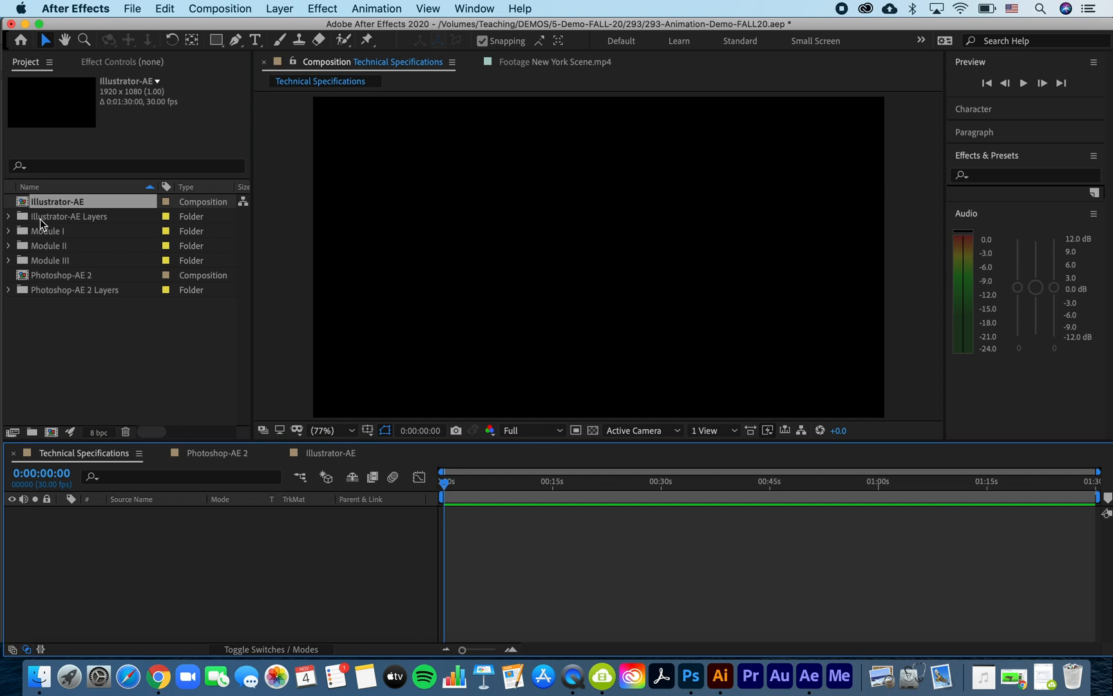
# - Expand the Illustrator-AE Layers folder and compare the previews of Layer 1 and Layer 2
pyautogui.click(9, 218)
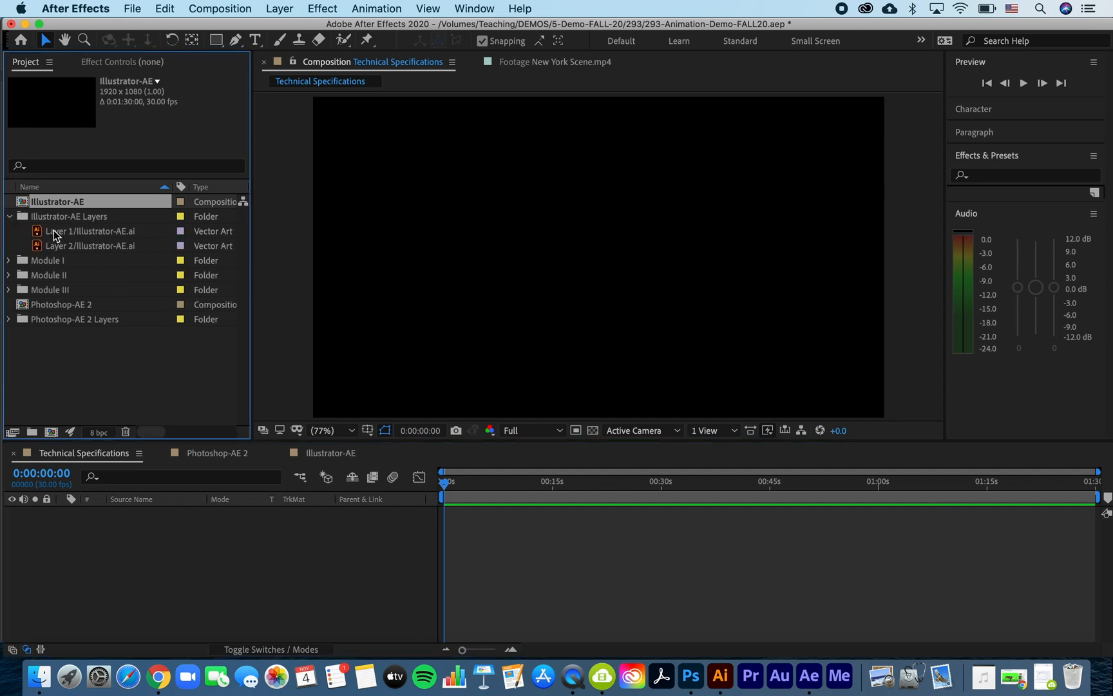
pyautogui.click(52, 231)
pyautogui.click(56, 247)
pyautogui.click(55, 235)
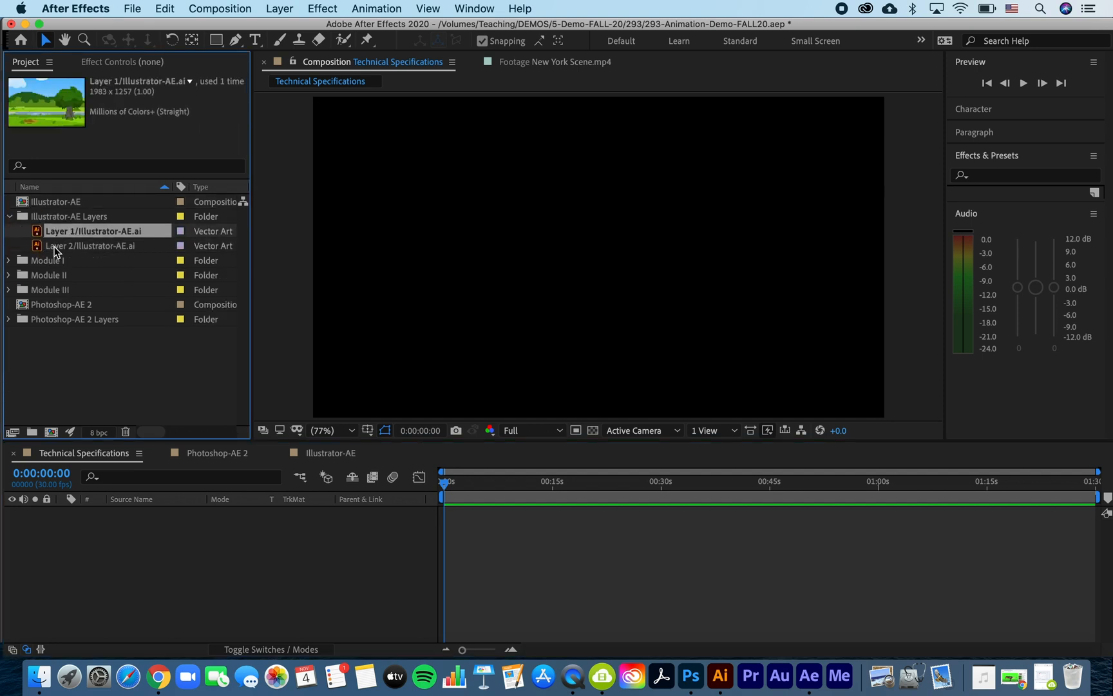
pyautogui.click(57, 248)
pyautogui.click(55, 235)
pyautogui.click(57, 248)
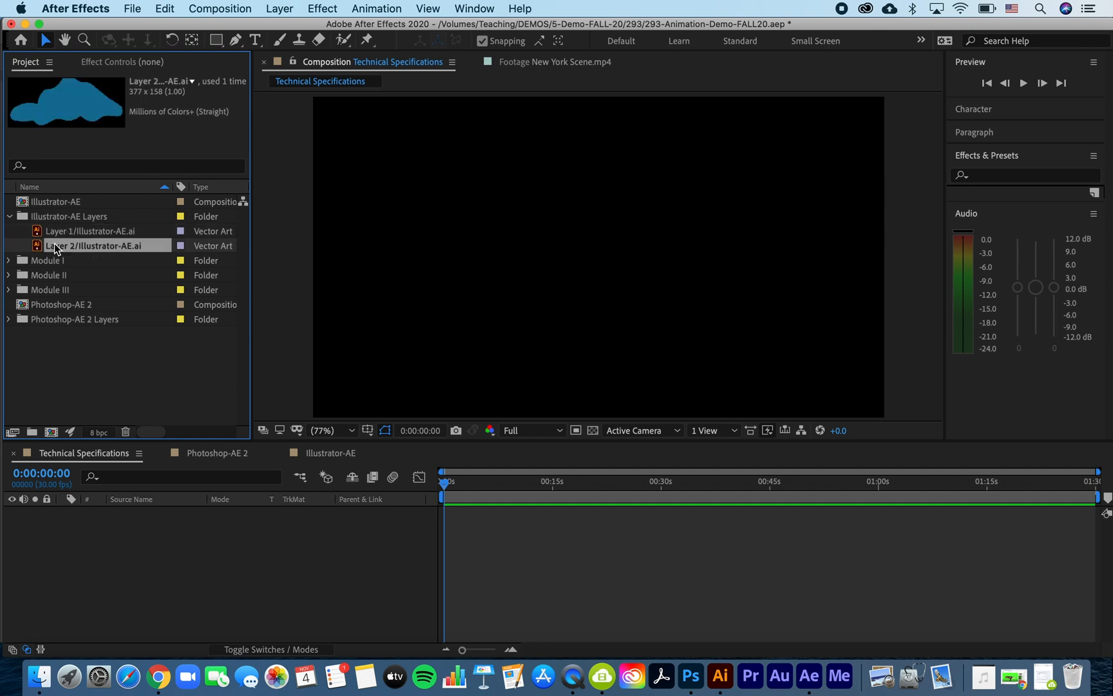
# - Open the Illustrator-AE composition, show the layer switches, and enable continuous rasterization for Layer 2 and Layer 1
pyautogui.doubleClick(25, 203)
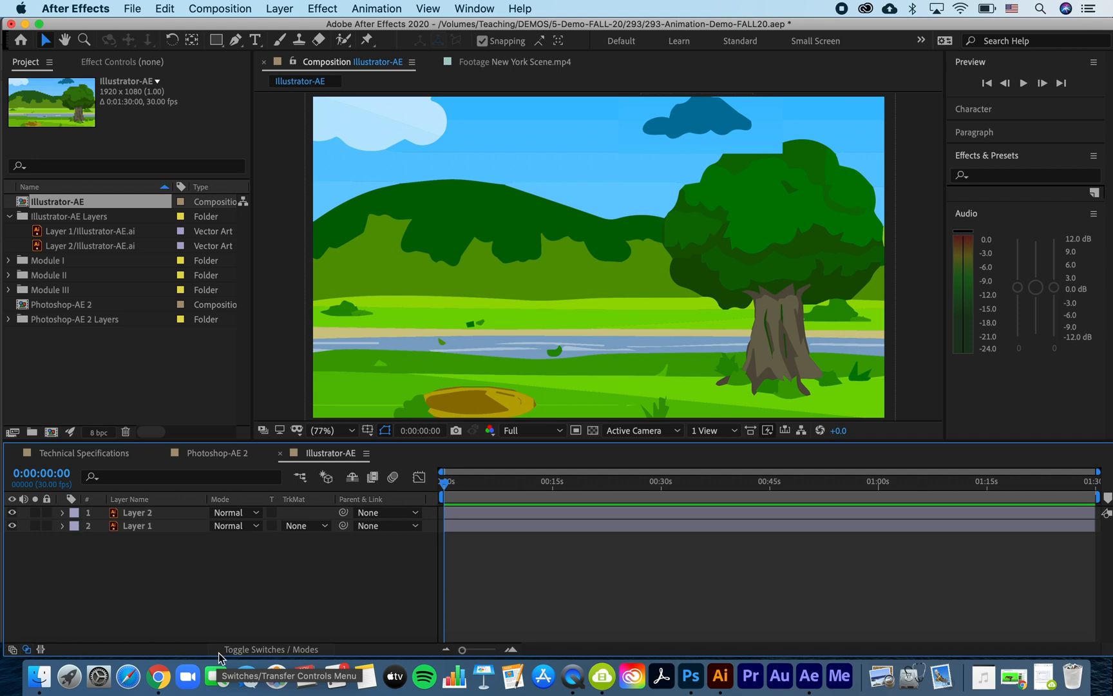
pyautogui.click(284, 649)
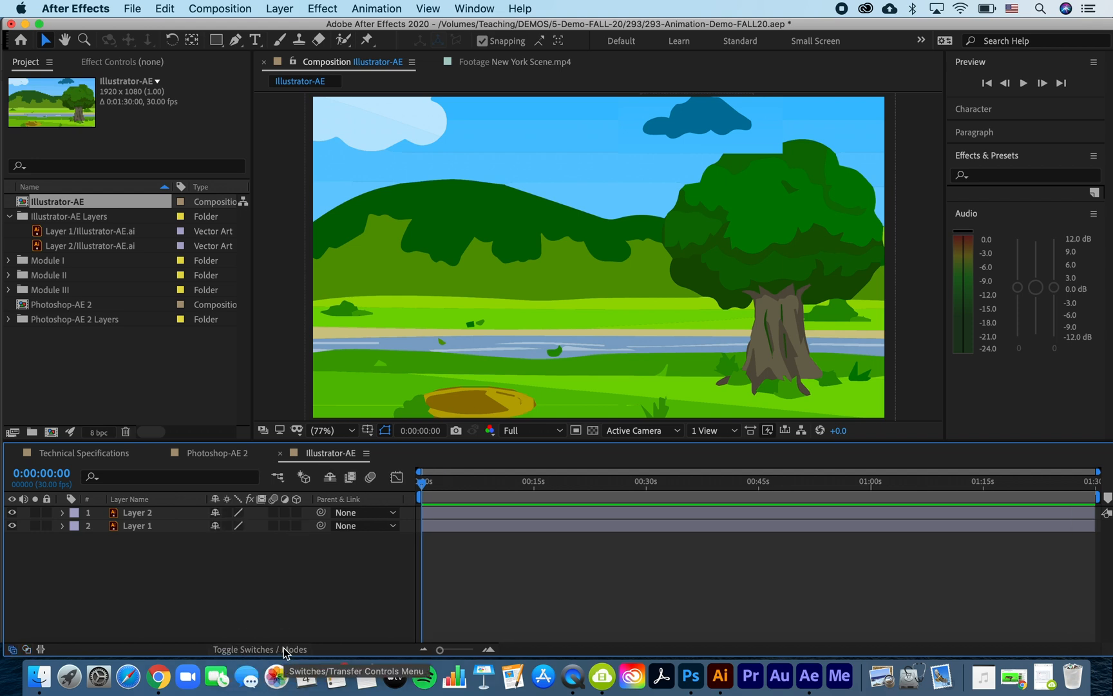
pyautogui.click(227, 513)
pyautogui.click(228, 524)
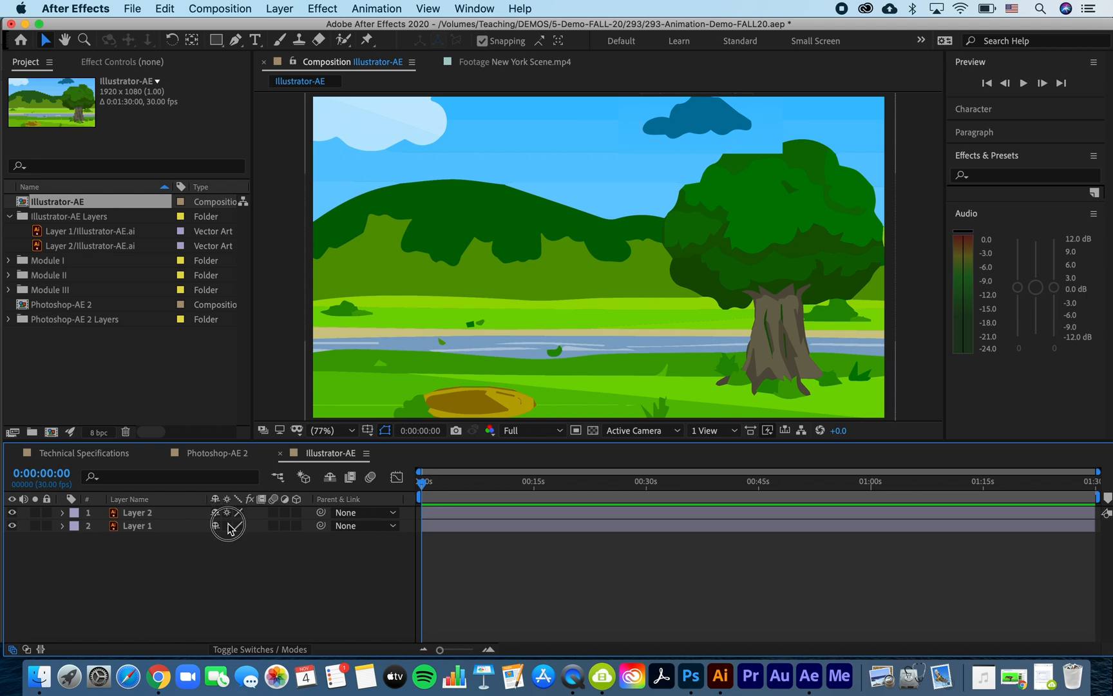
# - Try enlarging the cloud on Layer 2 through its Scale property to test its sharpness
pyautogui.click(145, 516)
pyautogui.press('s')
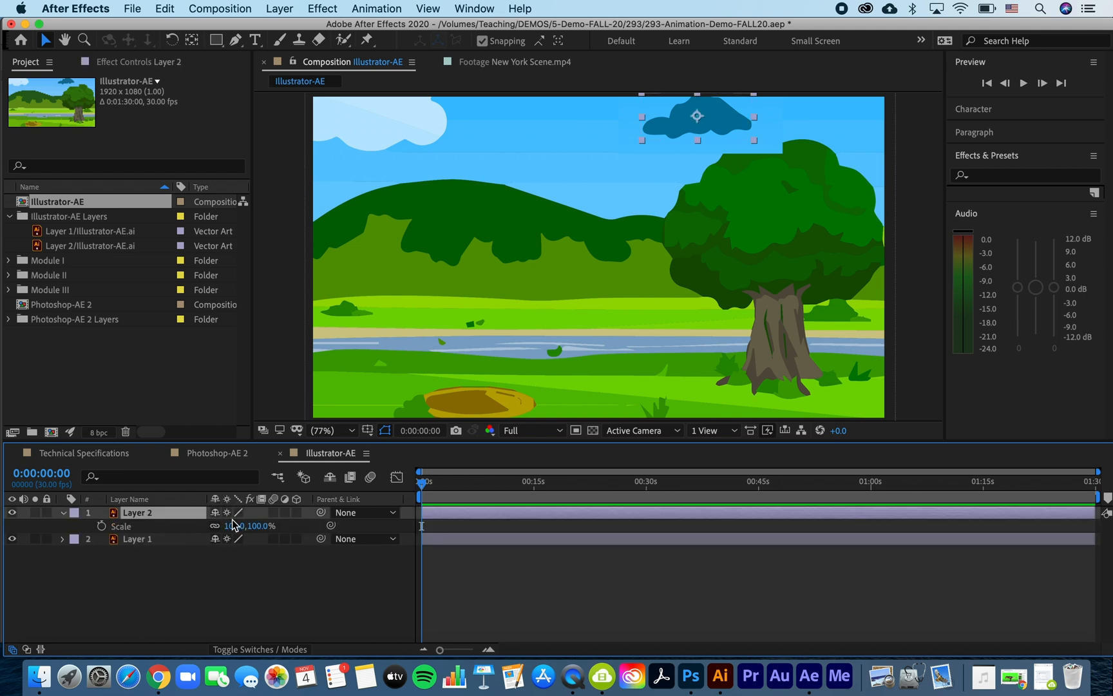
pyautogui.moveTo(237, 525); pyautogui.dragTo(549, 489)
# - Create shapes from the Layer 2 vector layer in the Illustrator-AE composition
pyautogui.rightClick(134, 519)
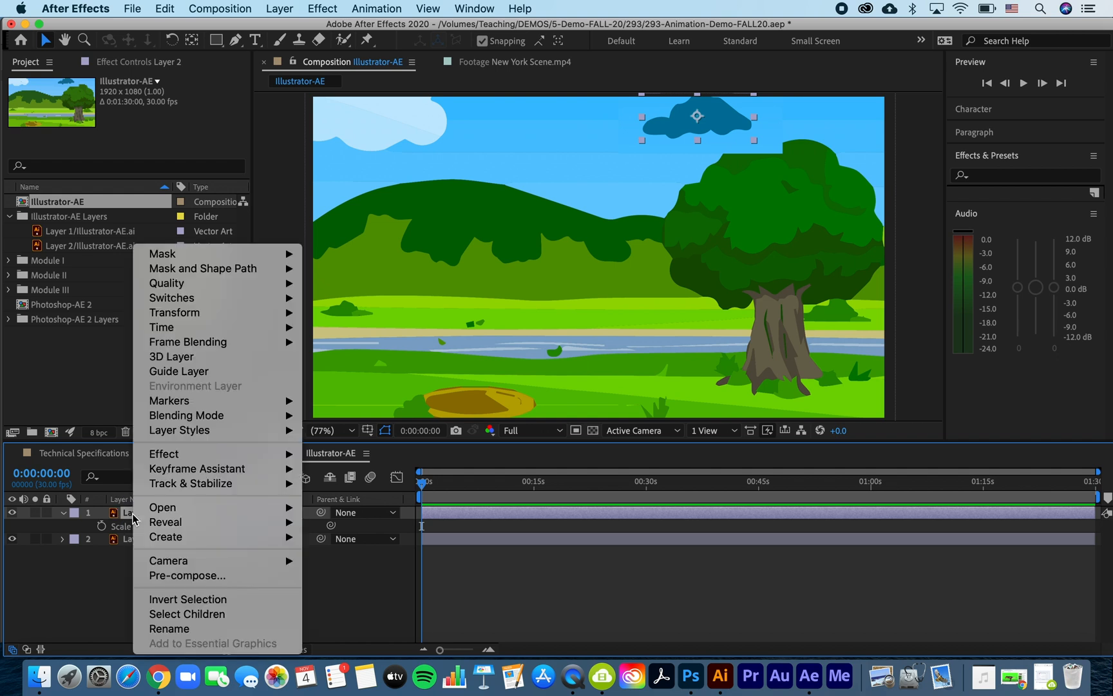
pyautogui.moveTo(167, 538)
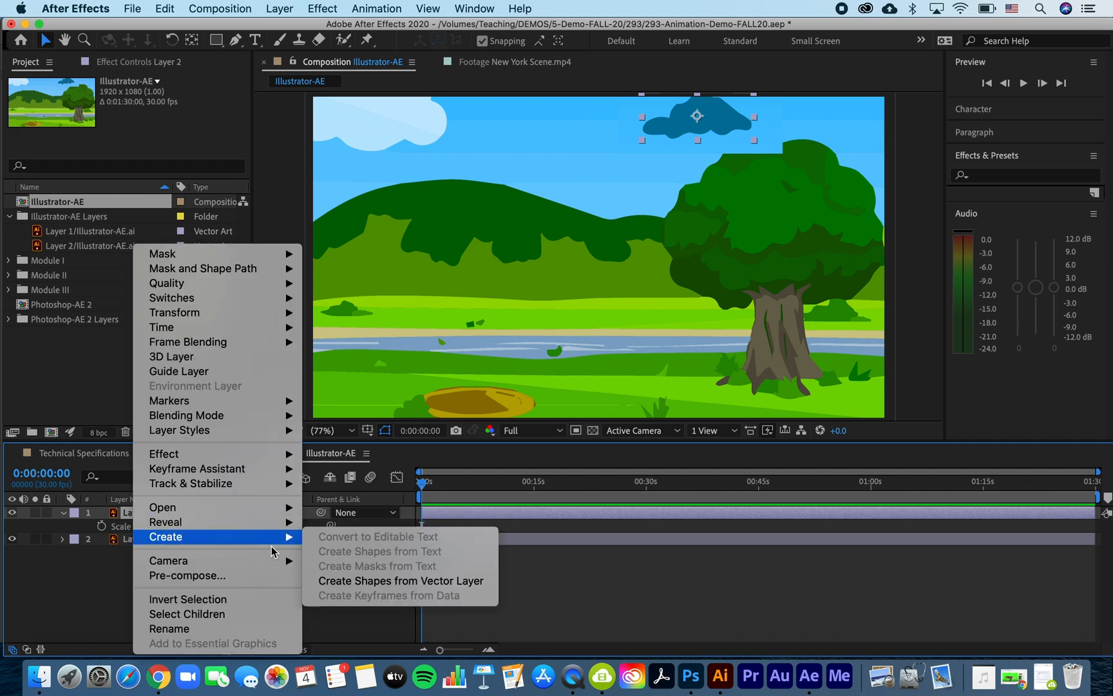
pyautogui.click(473, 582)
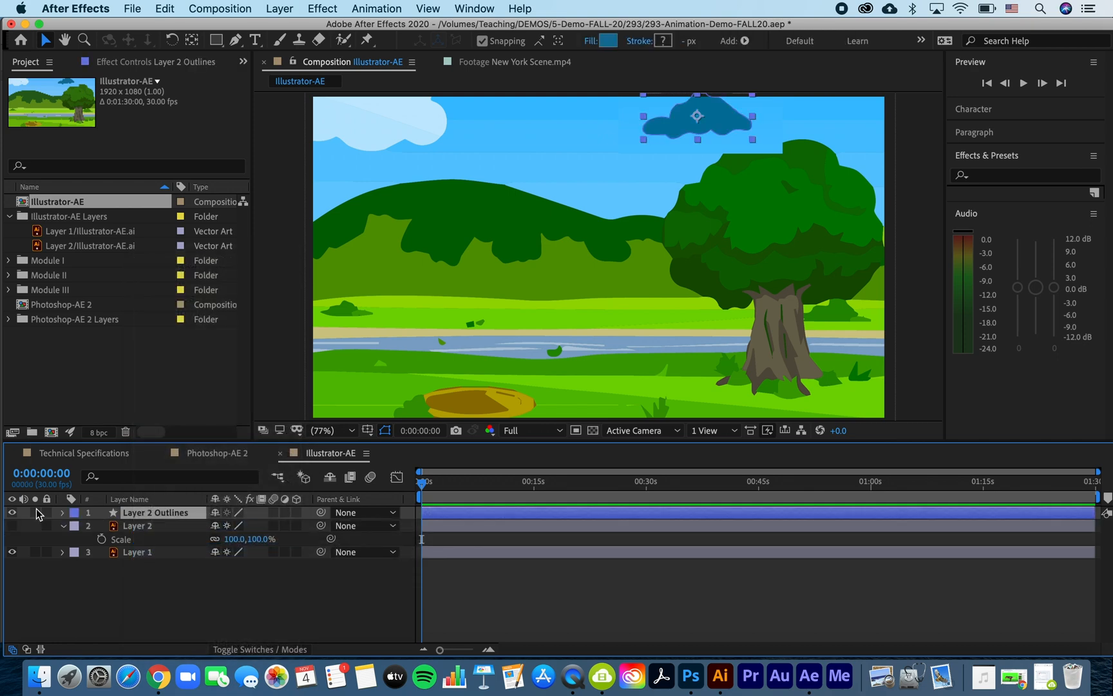
# - Expand the contents of Layer 2 Outlines down to Path 1 in Group 1 and enable keyframing for its Path property
pyautogui.click(62, 512)
pyautogui.click(76, 527)
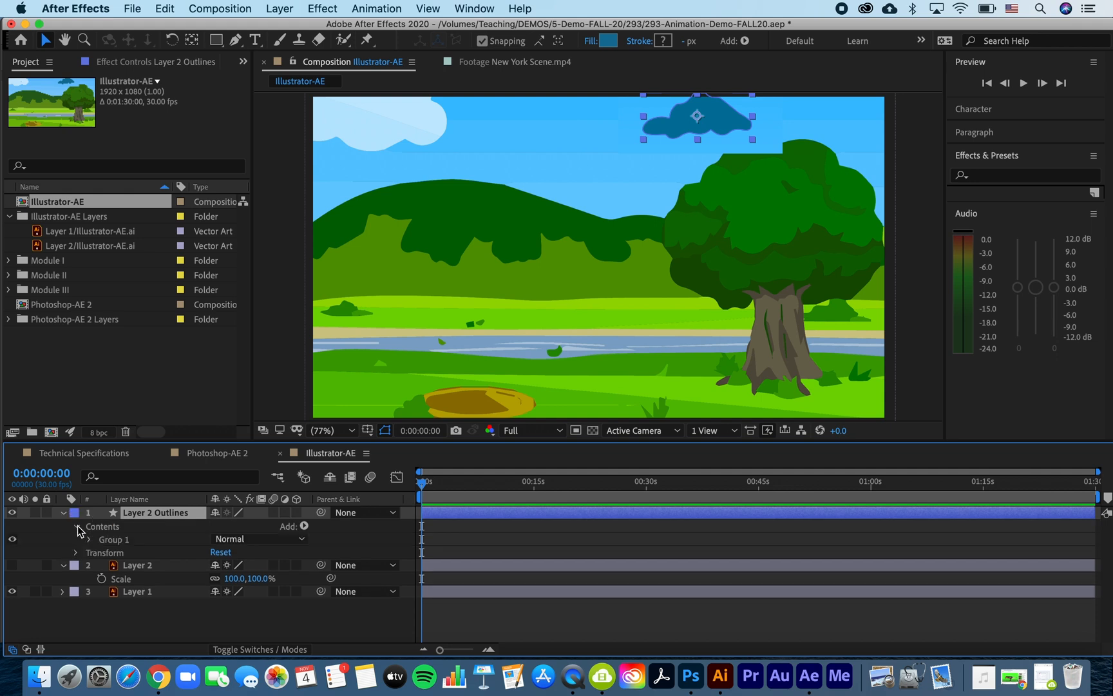
pyautogui.click(90, 539)
pyautogui.click(103, 552)
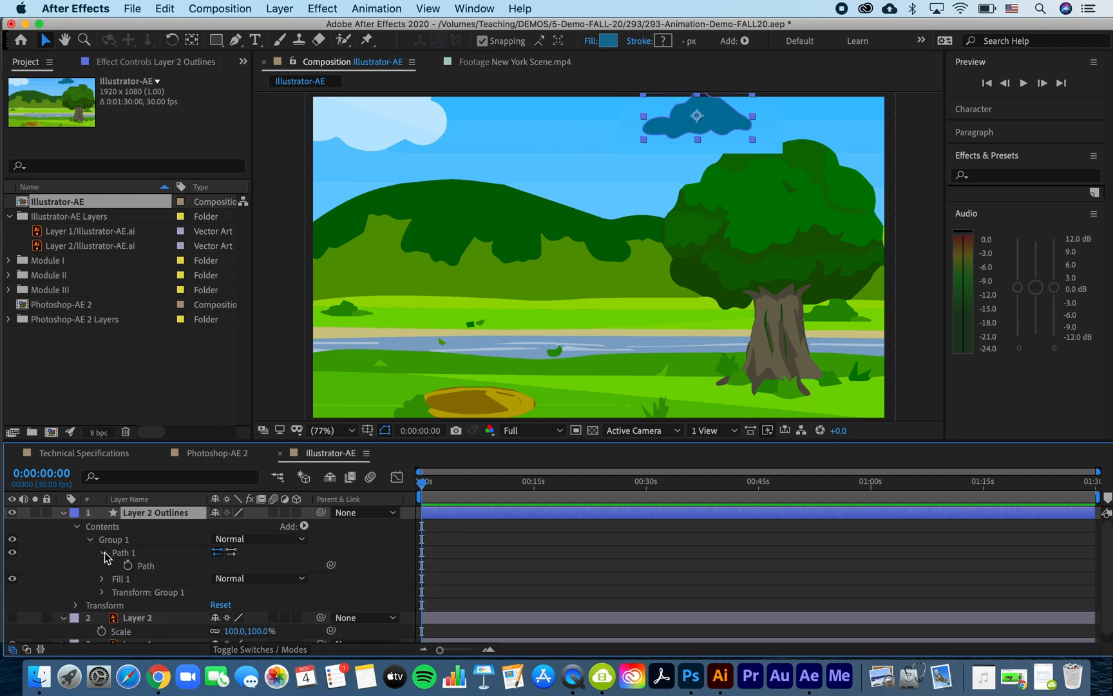
pyautogui.click(129, 565)
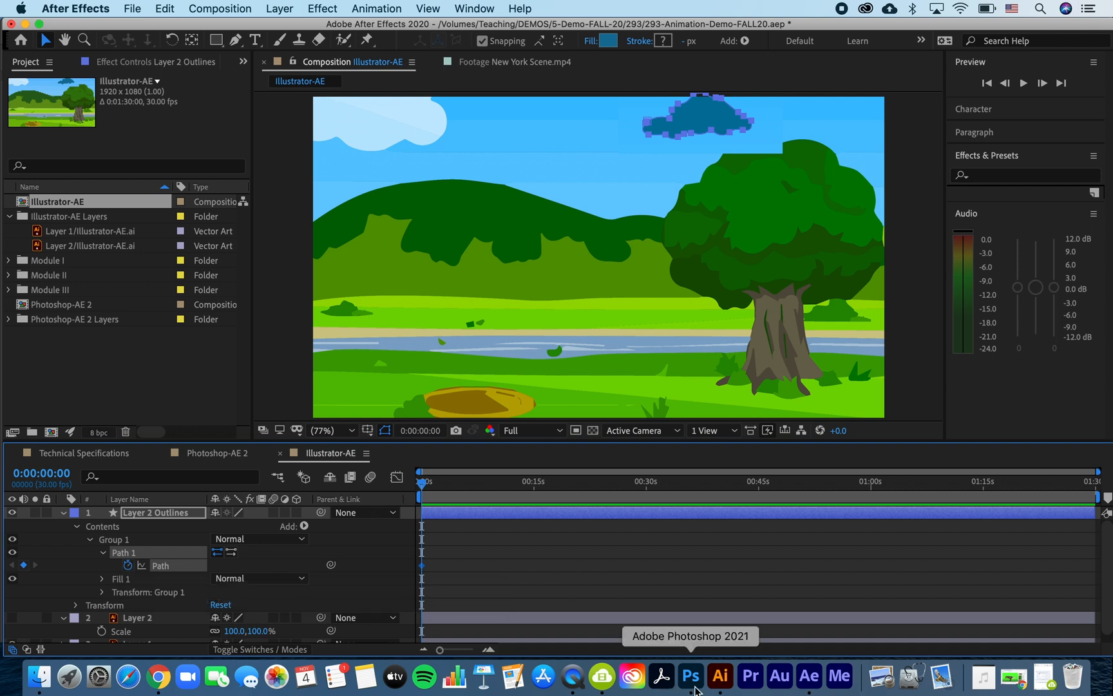
# - Switch to Illustrator to view the layers of Illustrator-AE-Scene.ai and return to After Effects
pyautogui.click(720, 675)
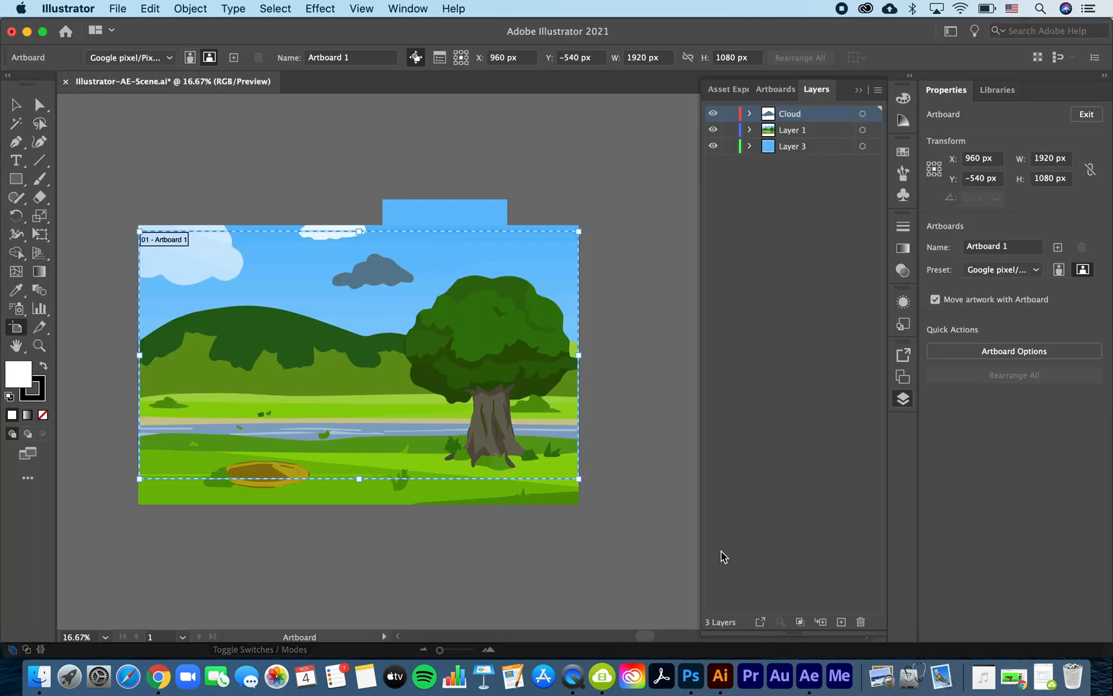
pyautogui.click(815, 681)
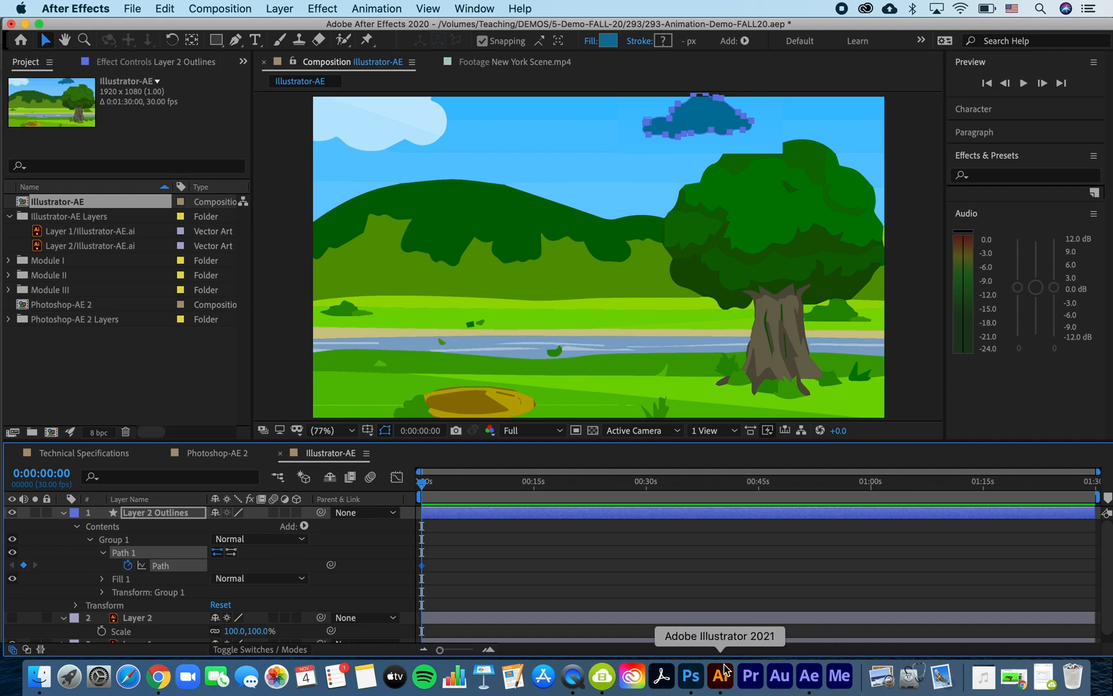
pyautogui.click(696, 678)
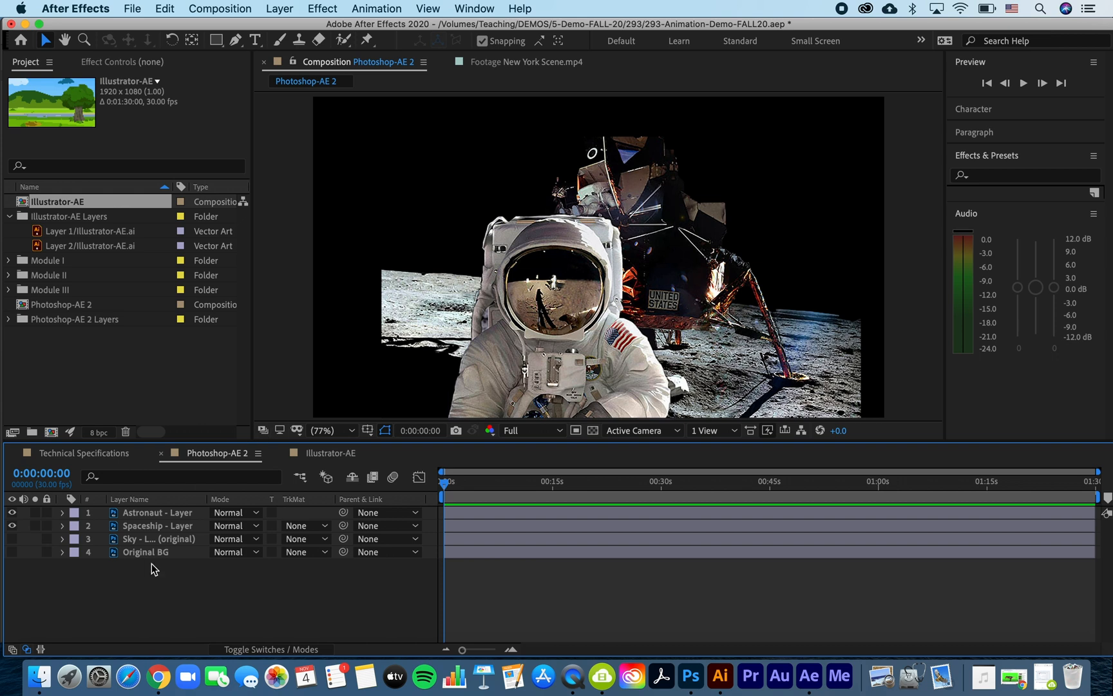
# - Scale the Astronaut layer in the Photoshop-AE 2 composition to 550% and show the layer switches
pyautogui.click(138, 516)
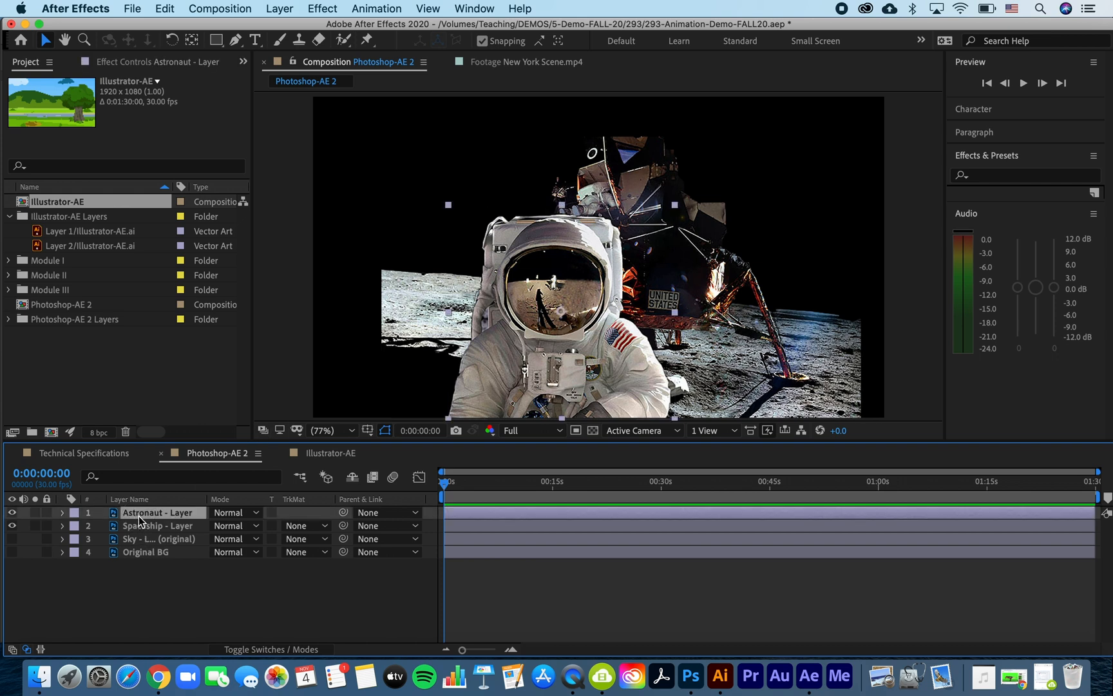
pyautogui.press('s')
pyautogui.moveTo(237, 525); pyautogui.dragTo(615, 562)
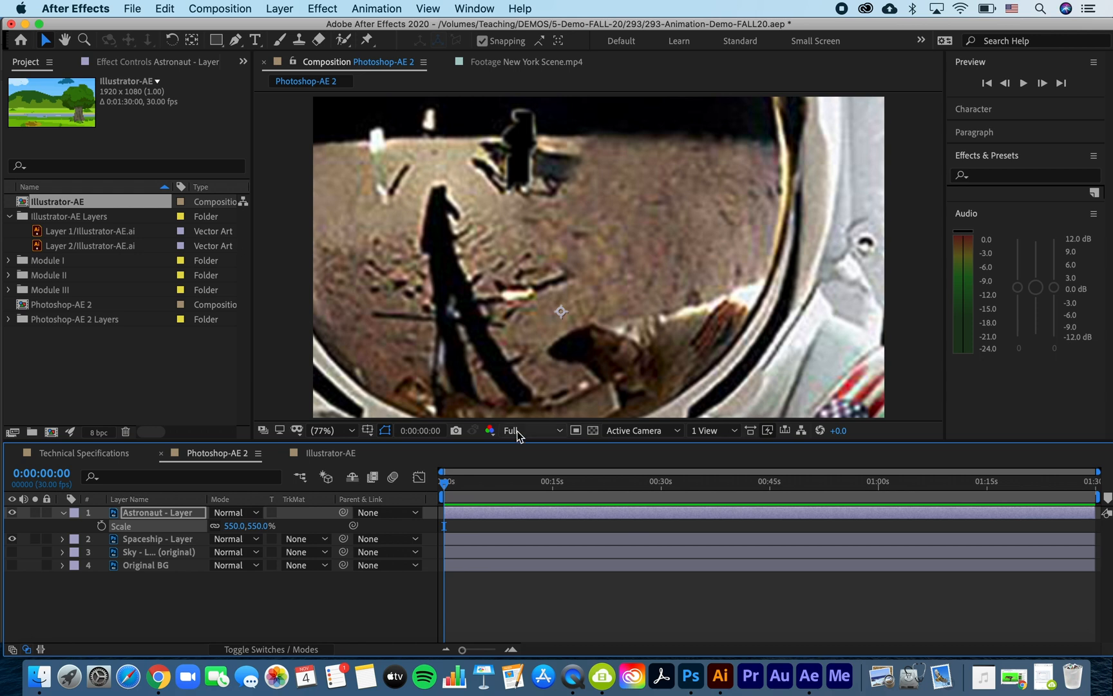
pyautogui.click(270, 650)
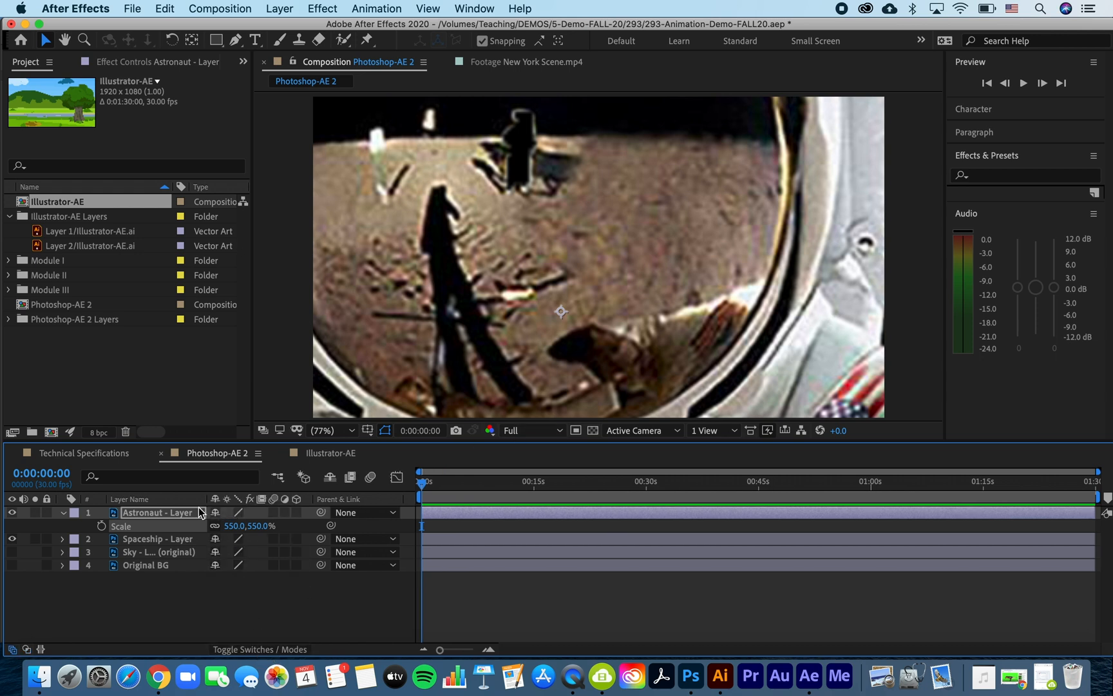